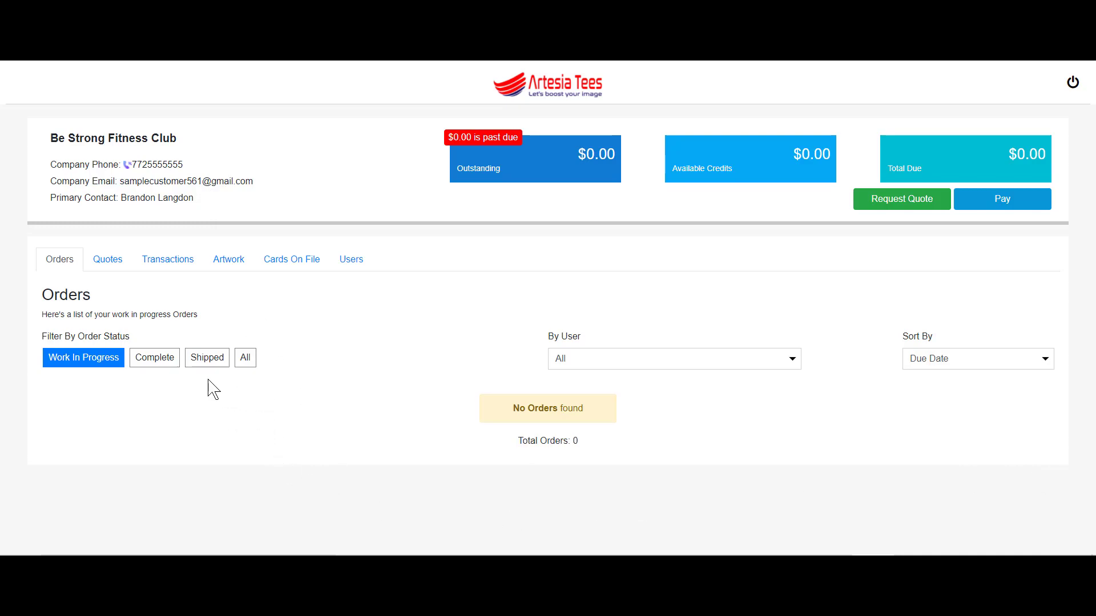
Filter the portal's orders to Shipped, look through them, then start a new quote request.
left_click(201, 361)
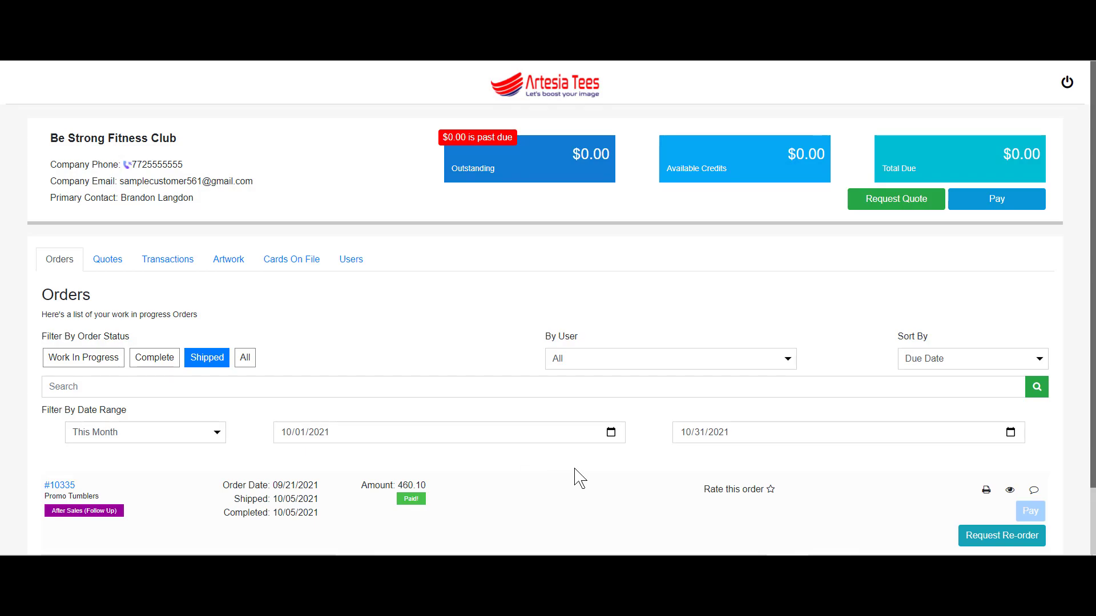
scroll(575, 474, "down", 2)
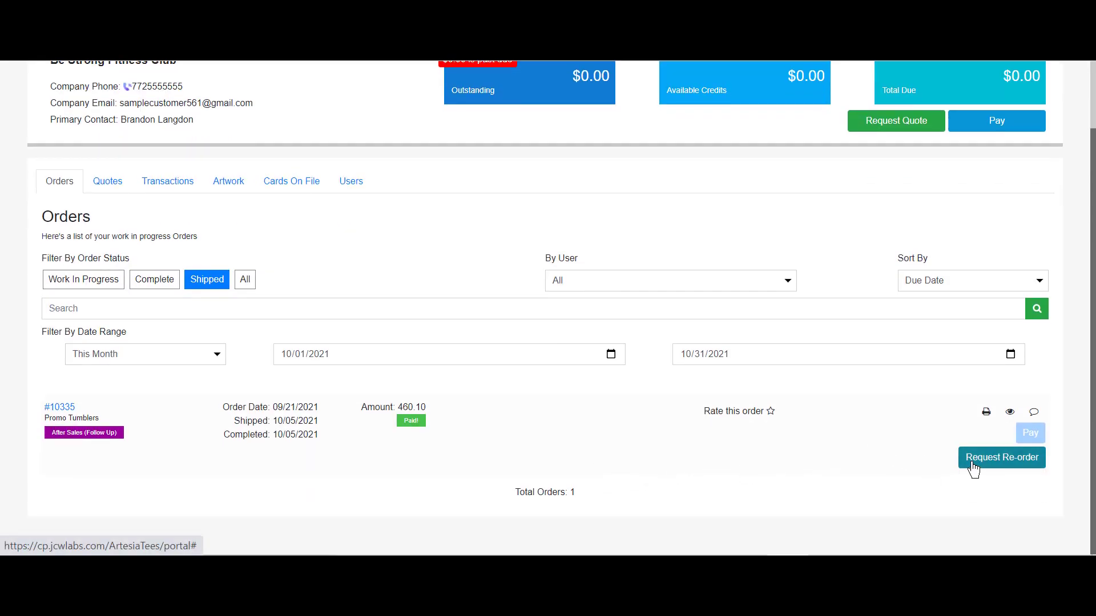
scroll(912, 306, "up", 2)
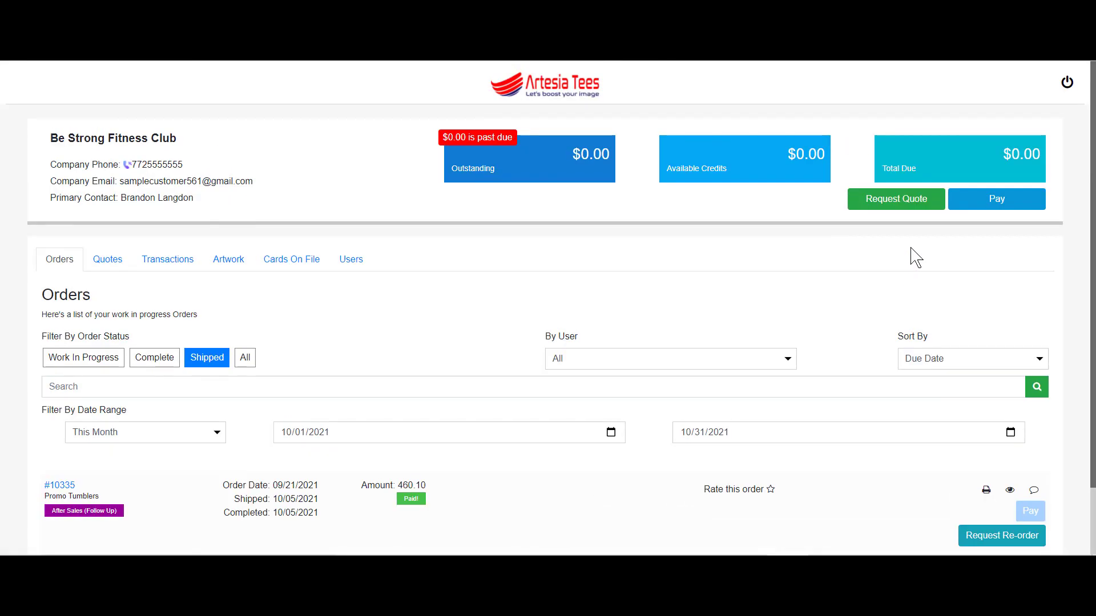
left_click(883, 205)
Request a quote for about 50 heather gray Be Strong t-shirts, attaching download.jpg and pawnee logo.png.
left_click(466, 169)
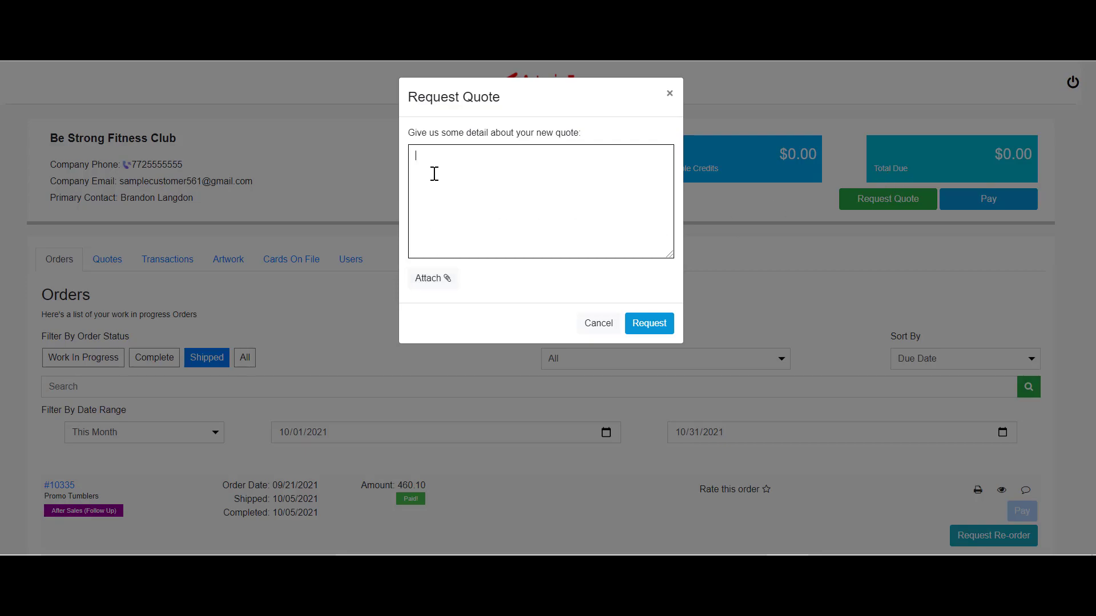
type("m looking for heather gray t-shirts, about 50 in various sizes, with our Be Strong logo o")
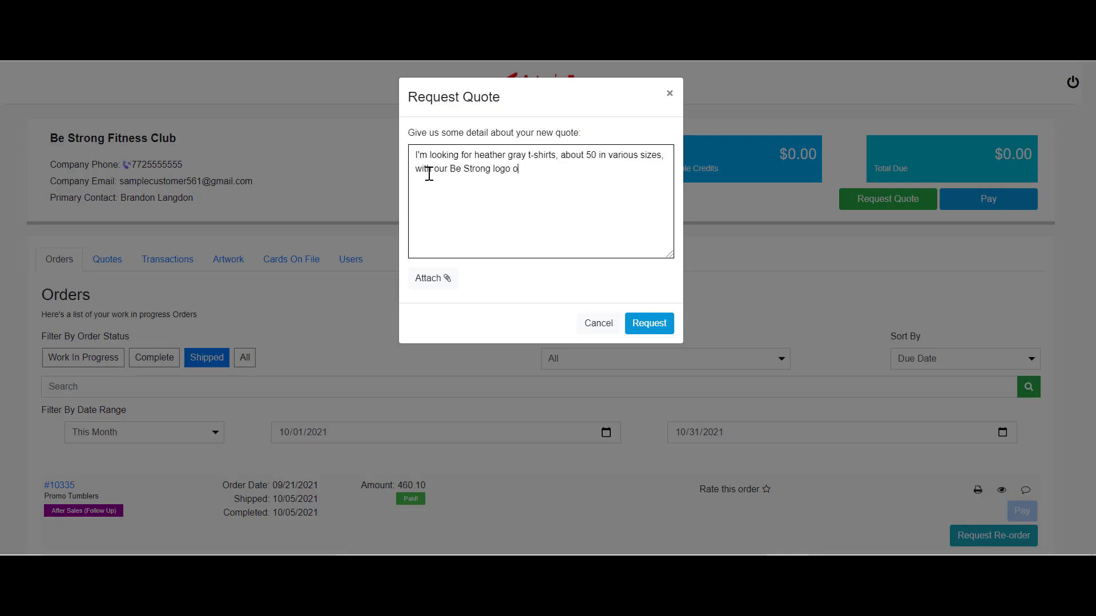
type("n the front big. These are for an event ")
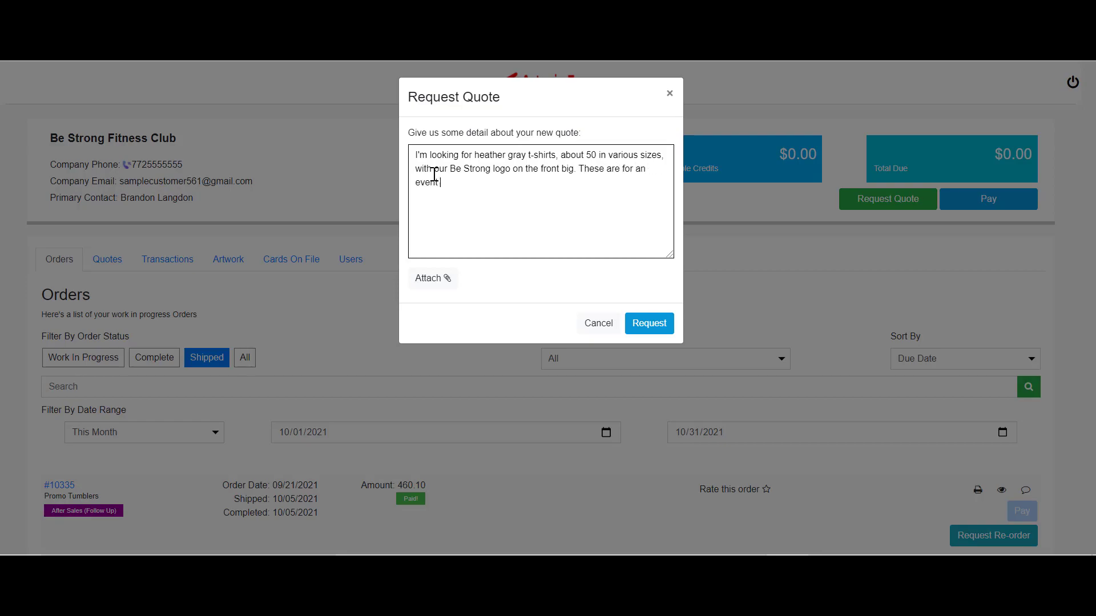
type("we are putting on. A s")
key("BackSpace")
key("BackSpace")
key("BackSpace")
type("Sort of like an Open House bu")
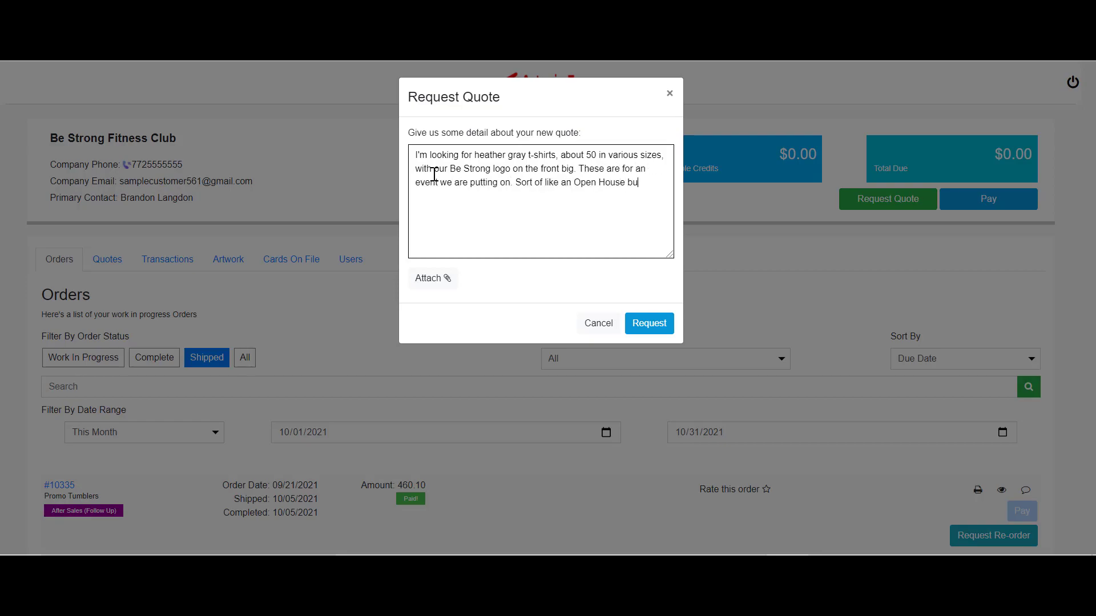
type("t we are doing it in conjunction with our local Parks and R")
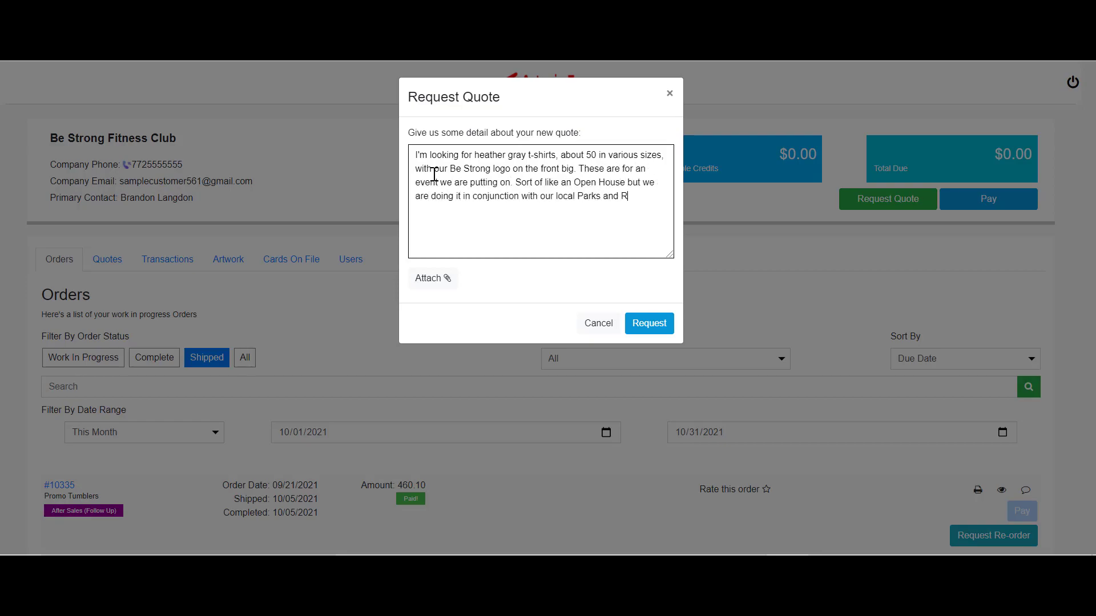
type("ec dept. So we will add their logo in as well with the even")
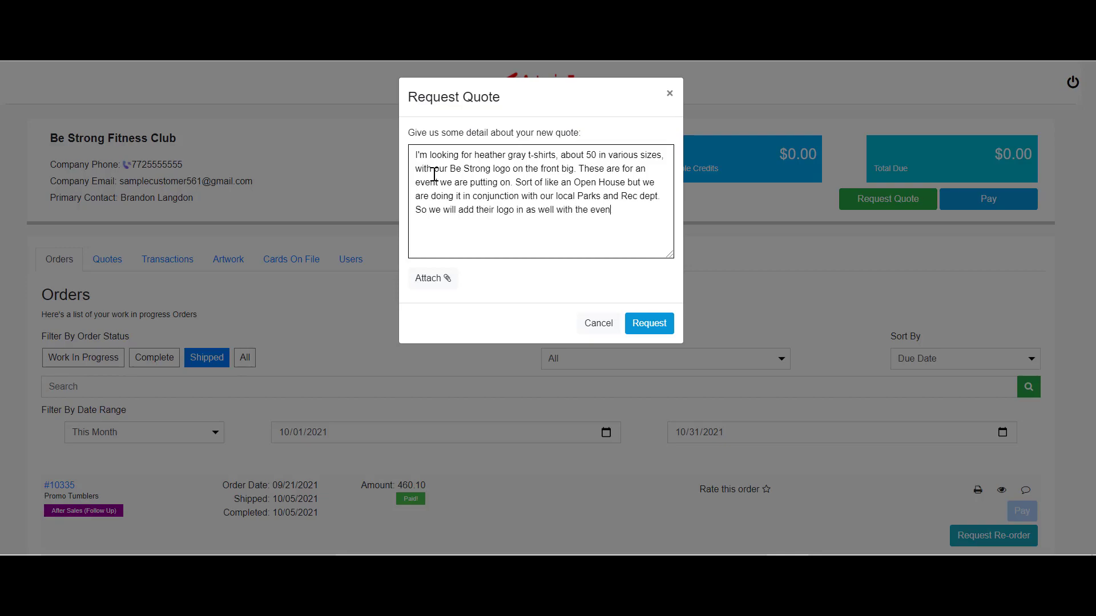
type("t's name. The event is Be Stro")
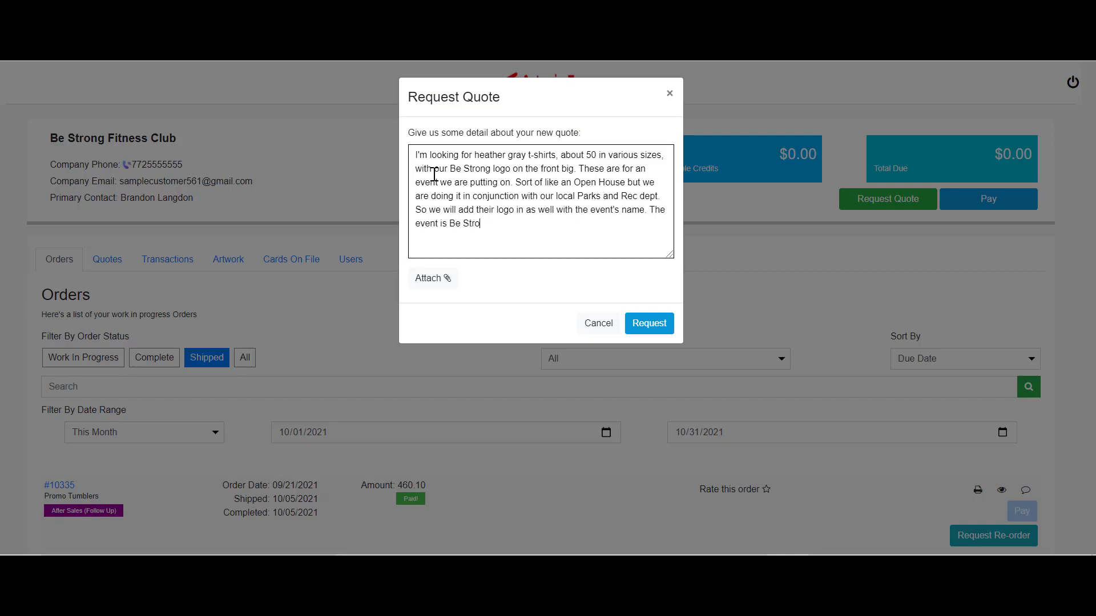
type("ng and Live Long. I am attaching the parks and rec log")
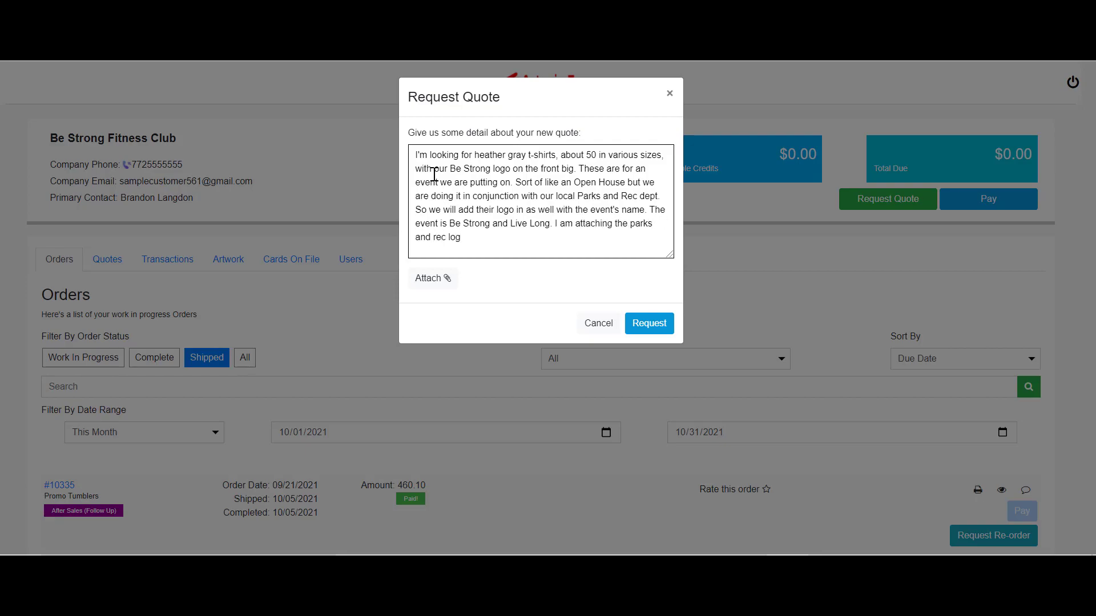
type(" along with ours but we are looking for you guys to help us d")
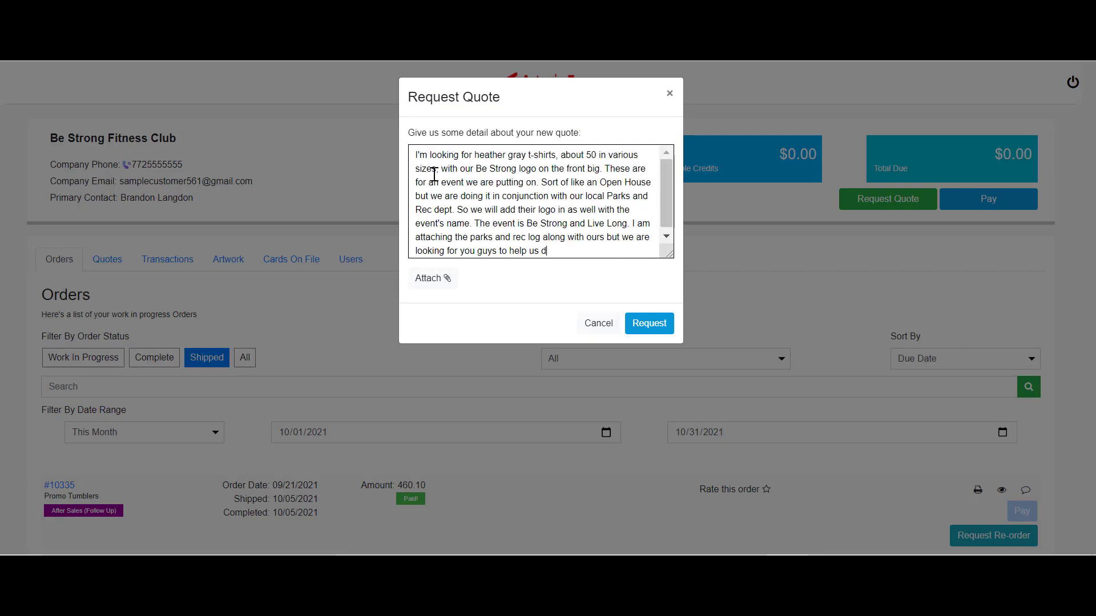
type("esign the entire front design. We may have sponsors for the event but I'm not sure at t")
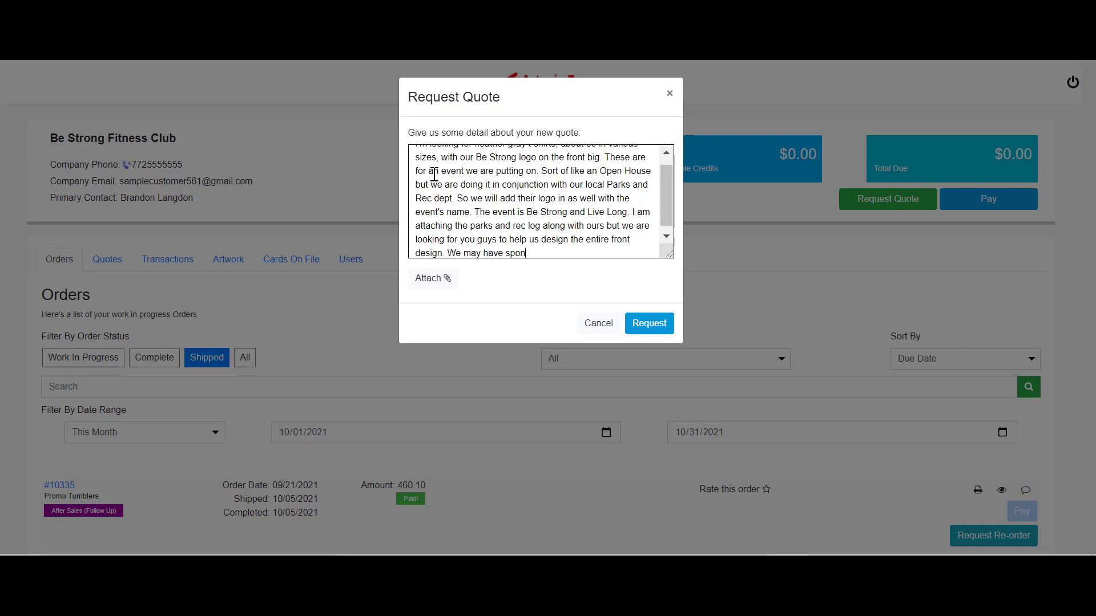
type("his time. Thanks, Brandon")
left_click(424, 280)
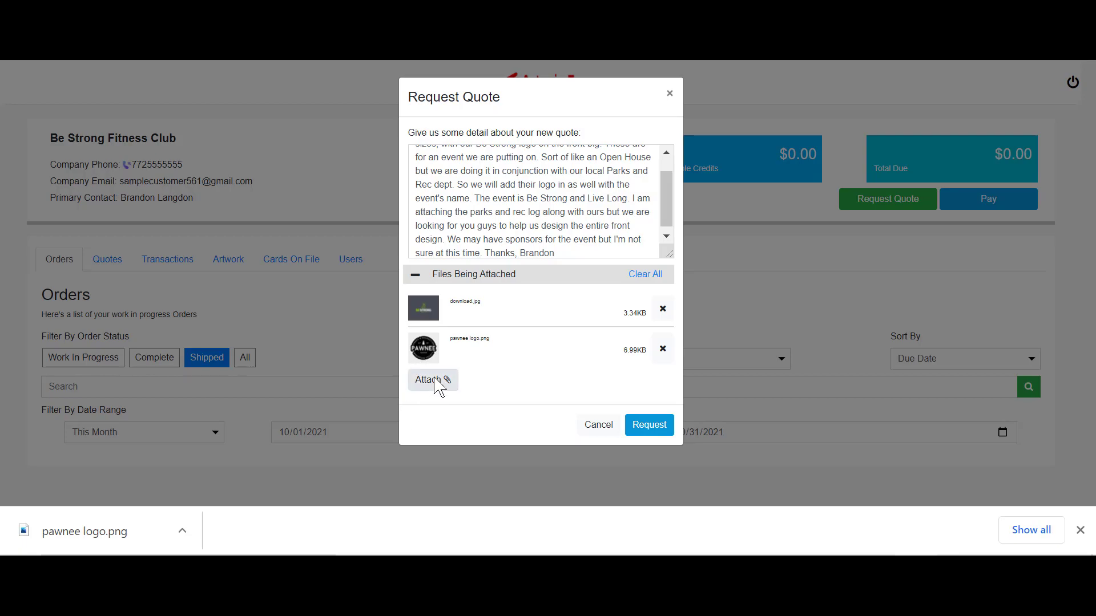
left_click(650, 426)
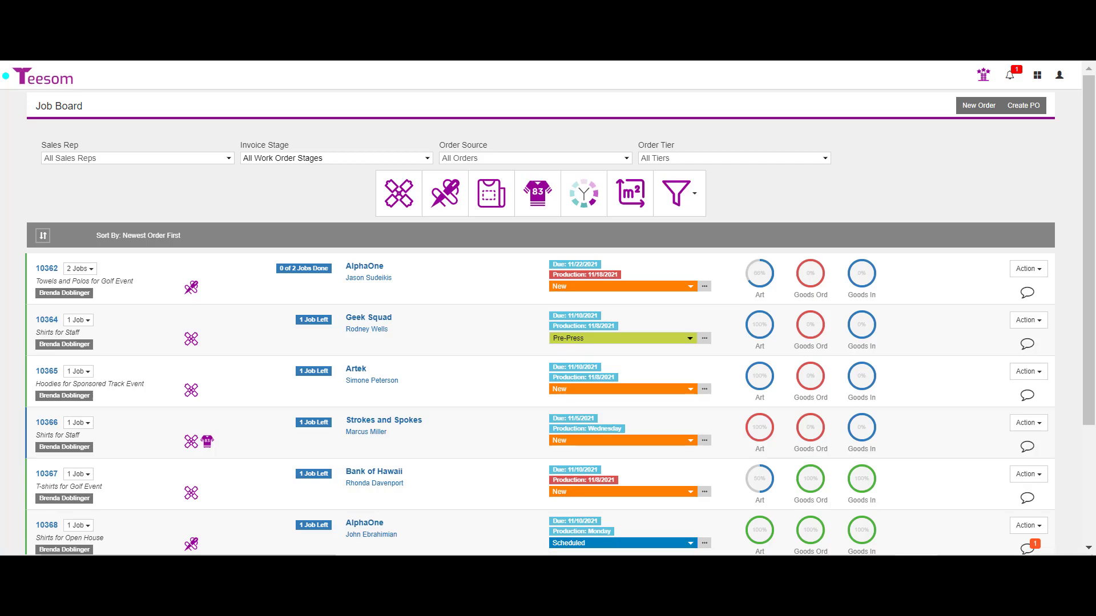
Open Quote Requests from the grid menu at the top right of the Job Board.
left_click(1037, 75)
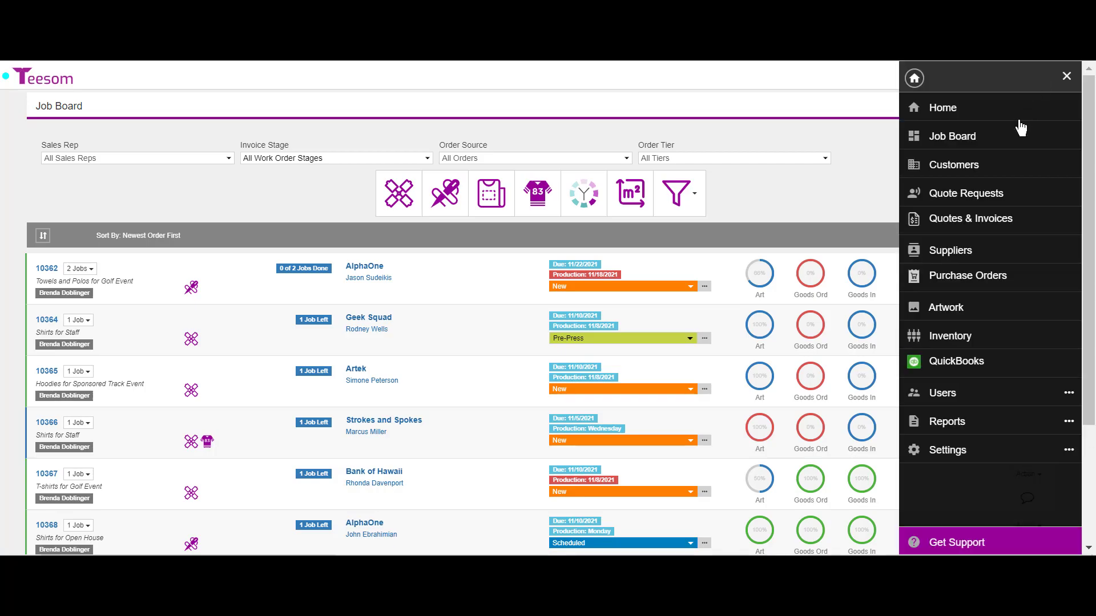
left_click(979, 195)
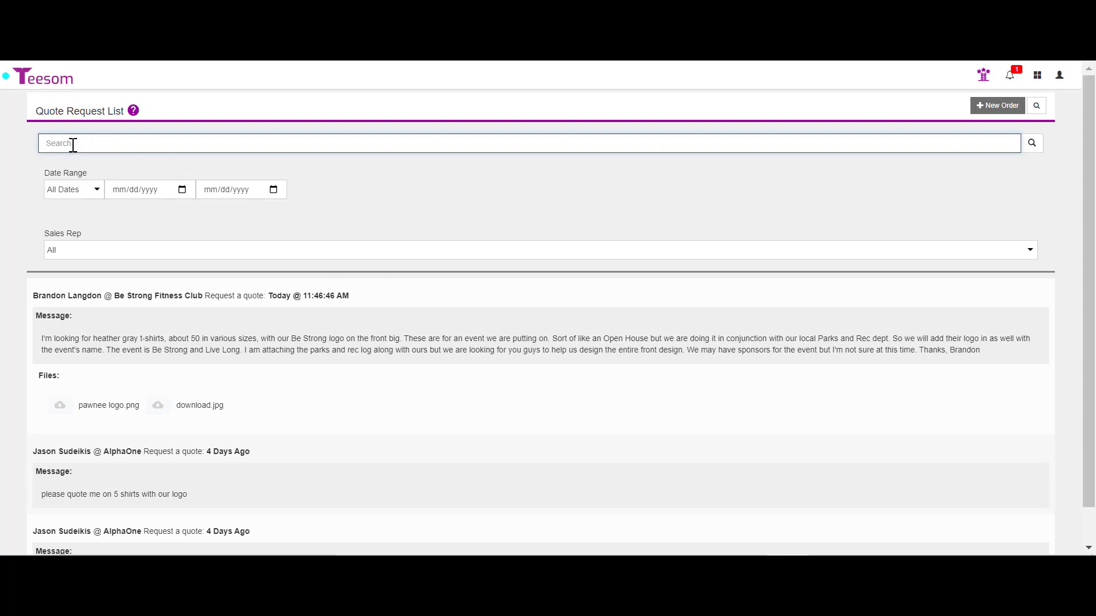
left_click(90, 251)
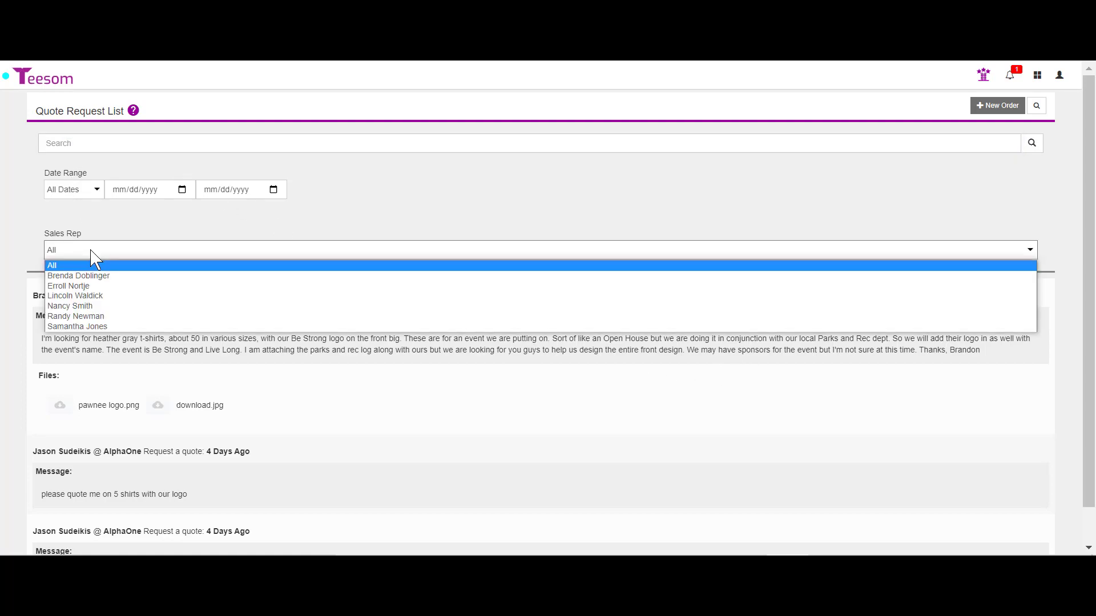
left_click(216, 231)
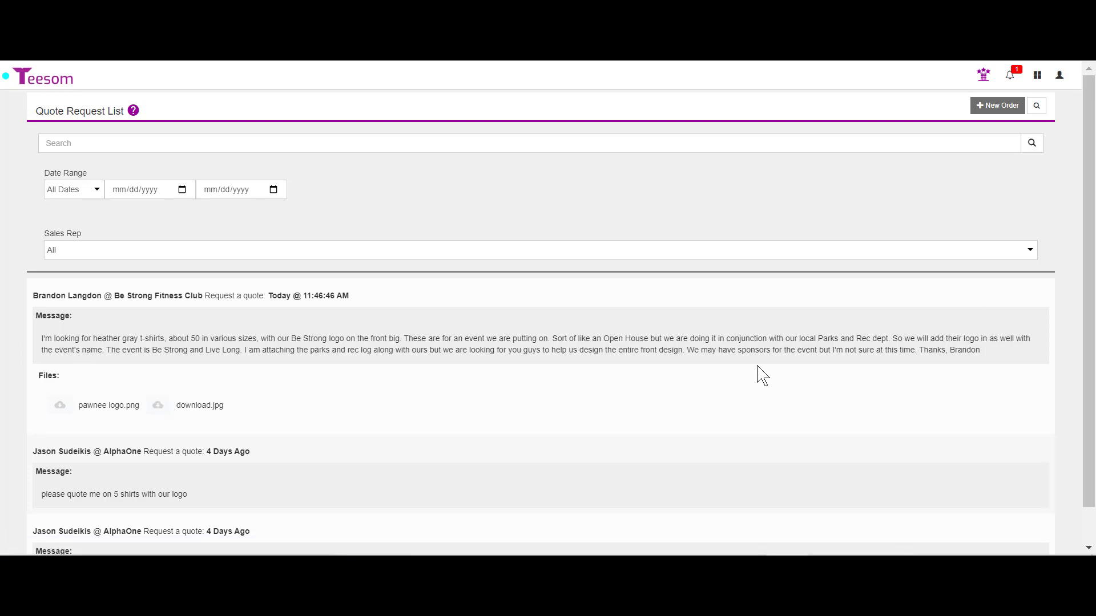
left_click(59, 406)
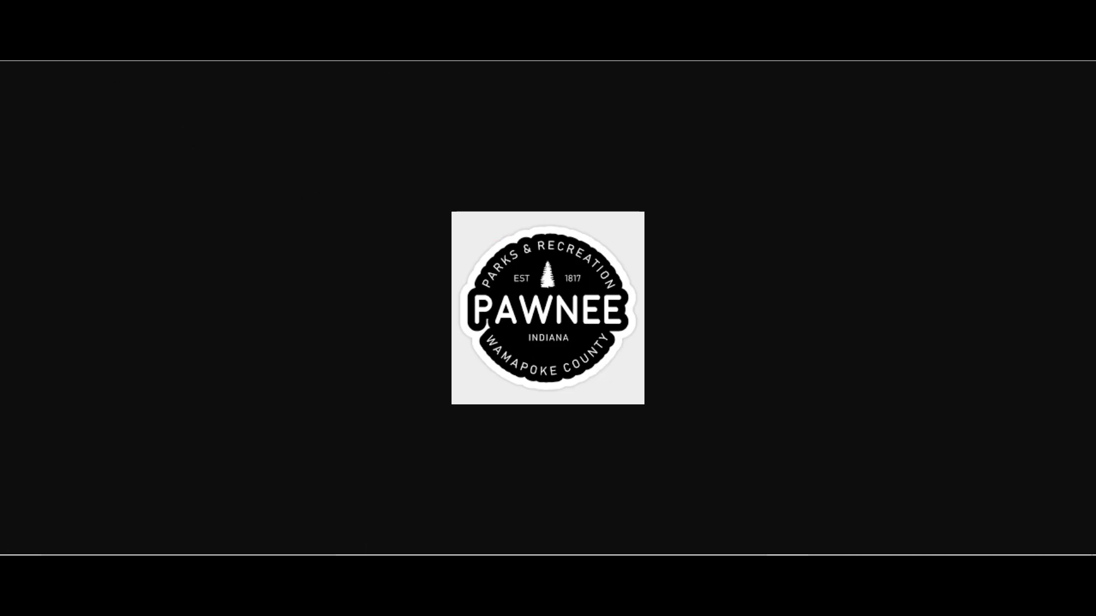
key("alt+Left")
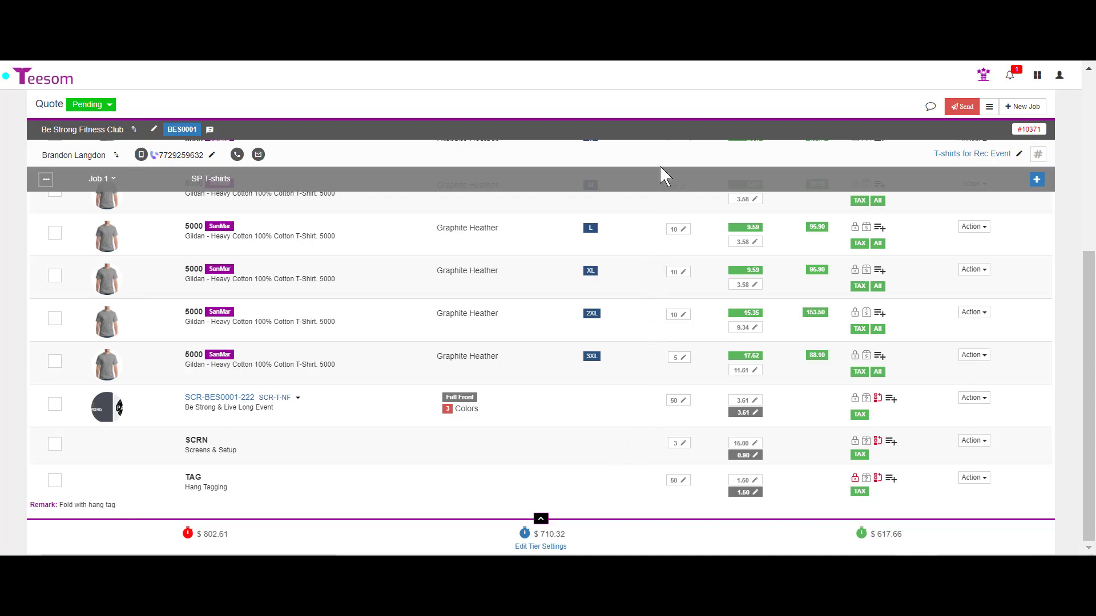
Review the Graphite Heather shirt, screen print, SCRN and TAG lines, then bring up Send Quote.
scroll(644, 383, "up", 3)
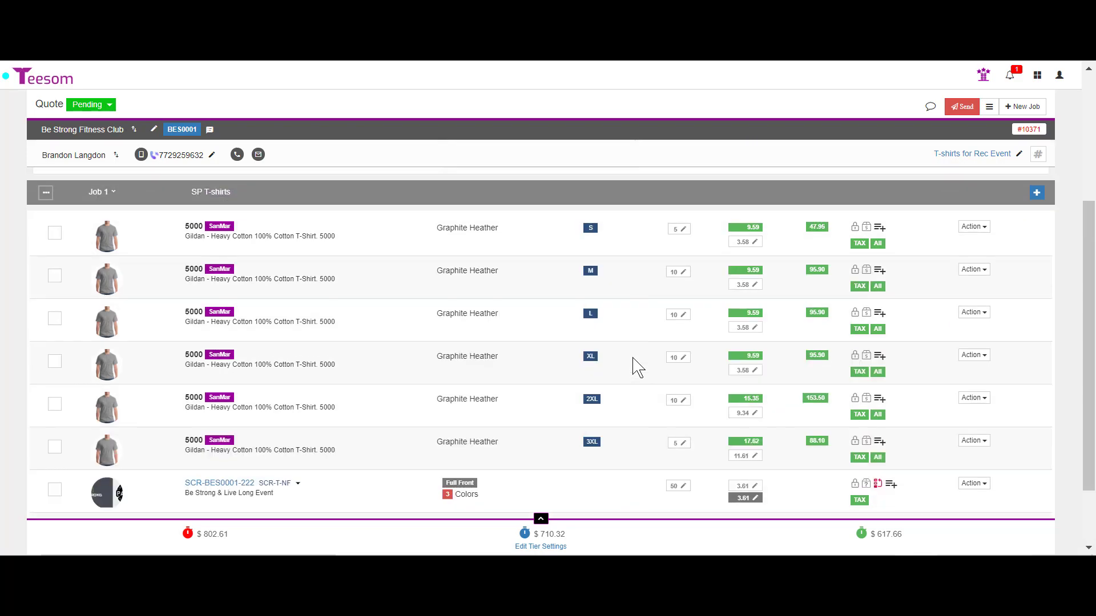
scroll(630, 501, "down", 2)
scroll(622, 482, "up", 2)
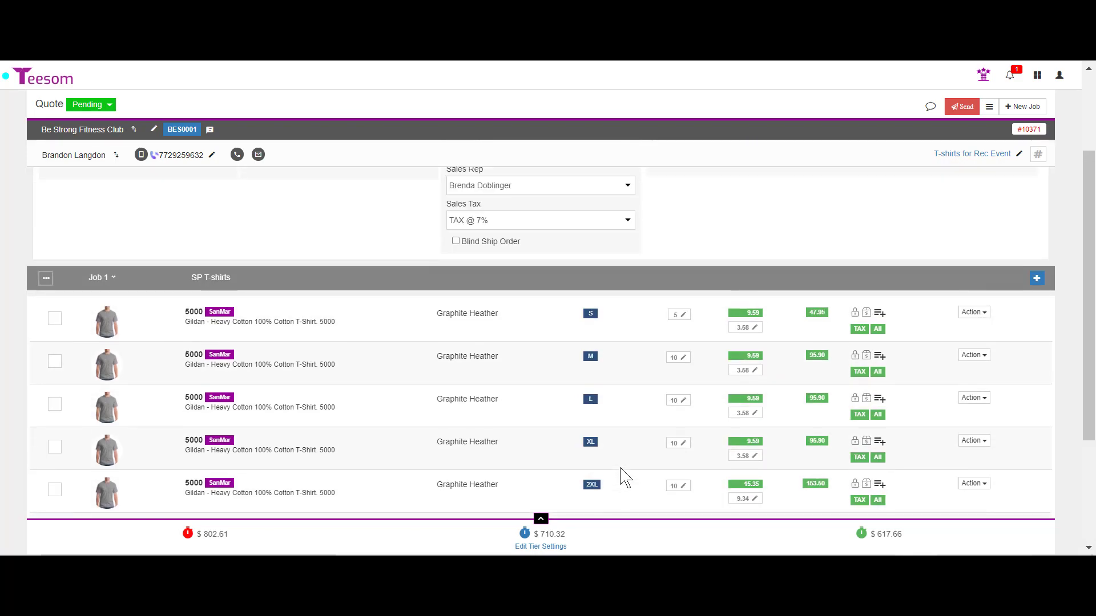
scroll(619, 477, "down", 4)
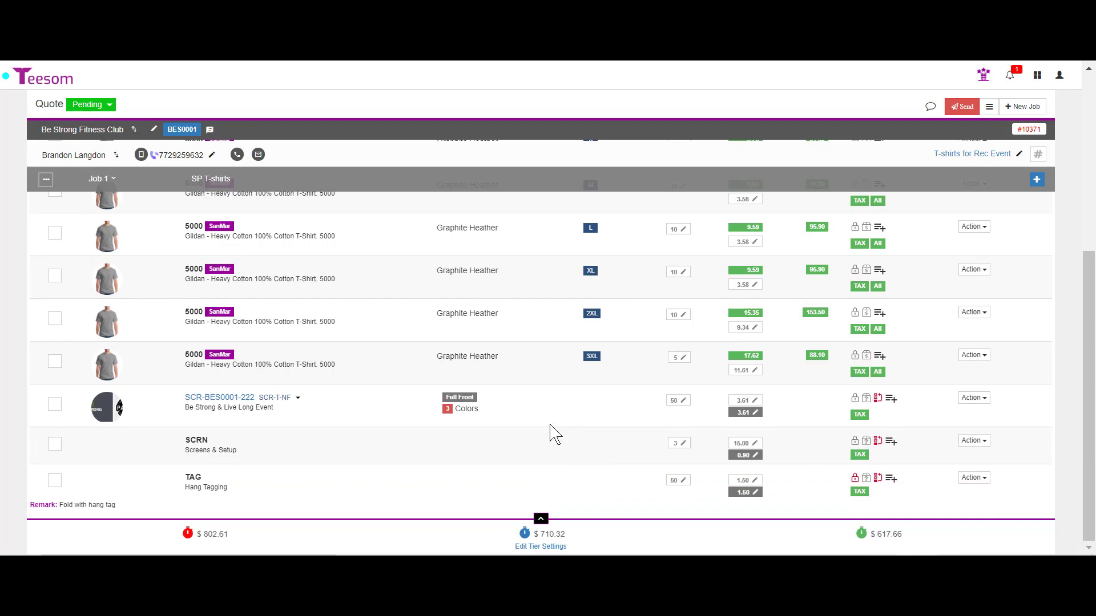
left_click(962, 108)
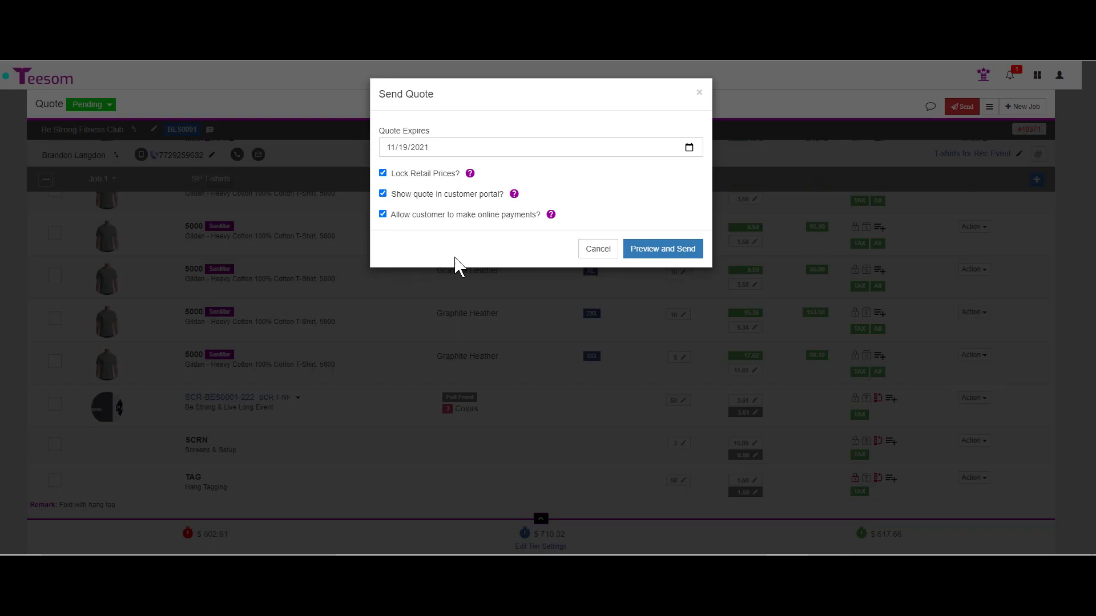
Keep the 11/19/2021 expiry and default options, and preview the quote email.
left_click(685, 258)
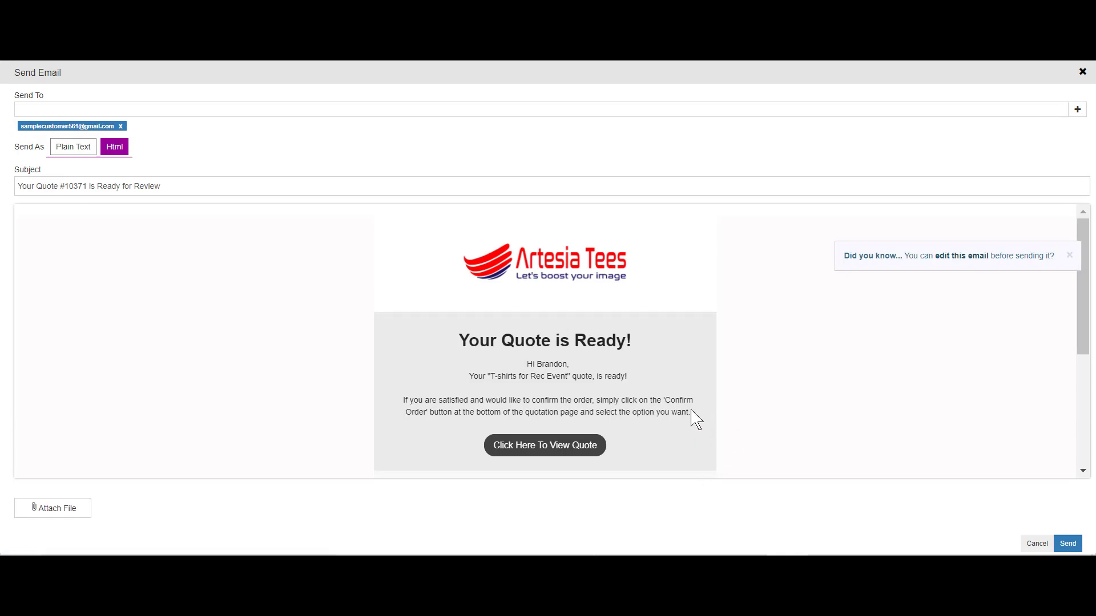
Add a note above the quote link explaining the $1.50 folding and hang-tag fee.
key("Return")
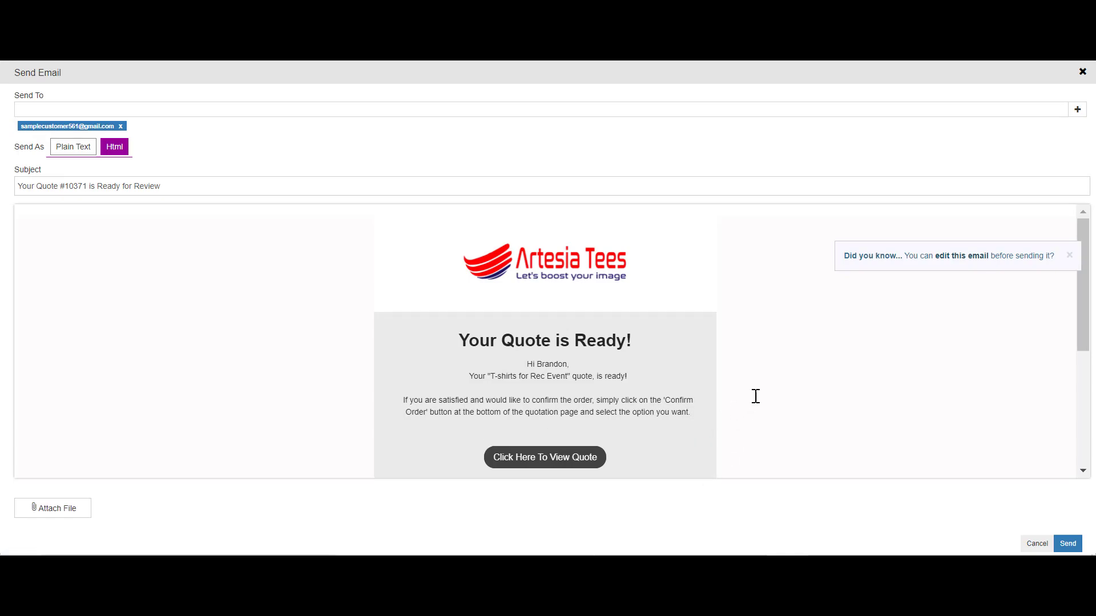
key("Return")
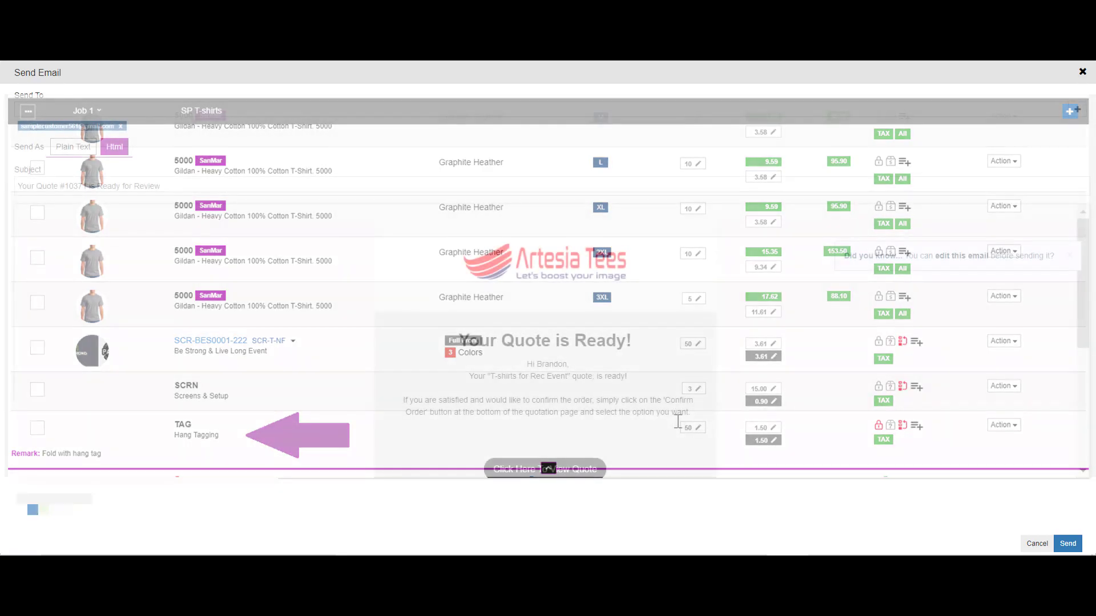
type("Just wanted to let yo")
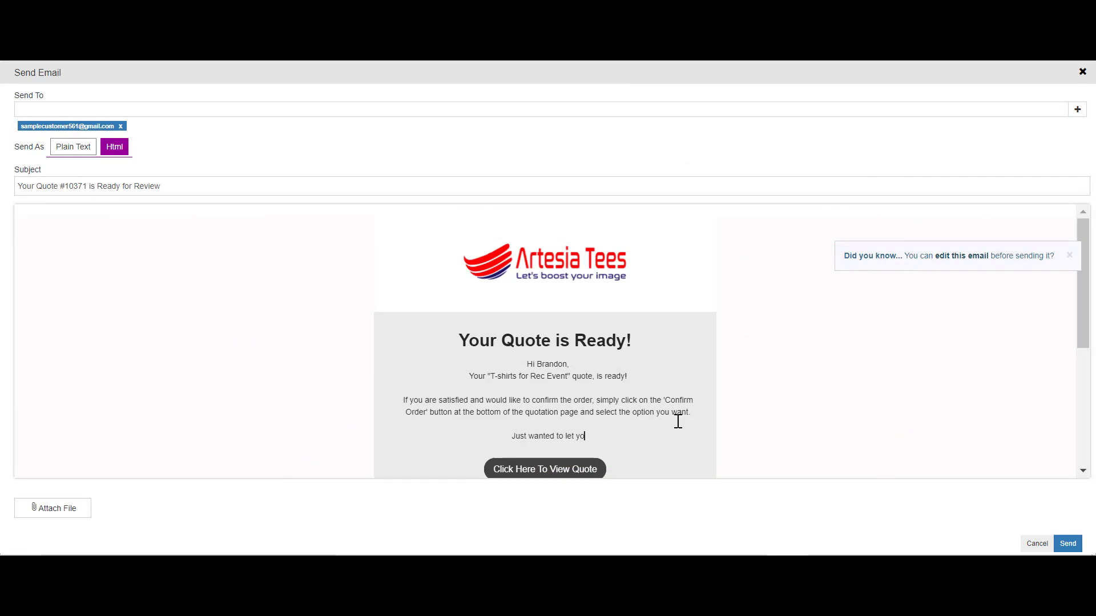
type("u know the shirts have a $1.50 fee in them for")
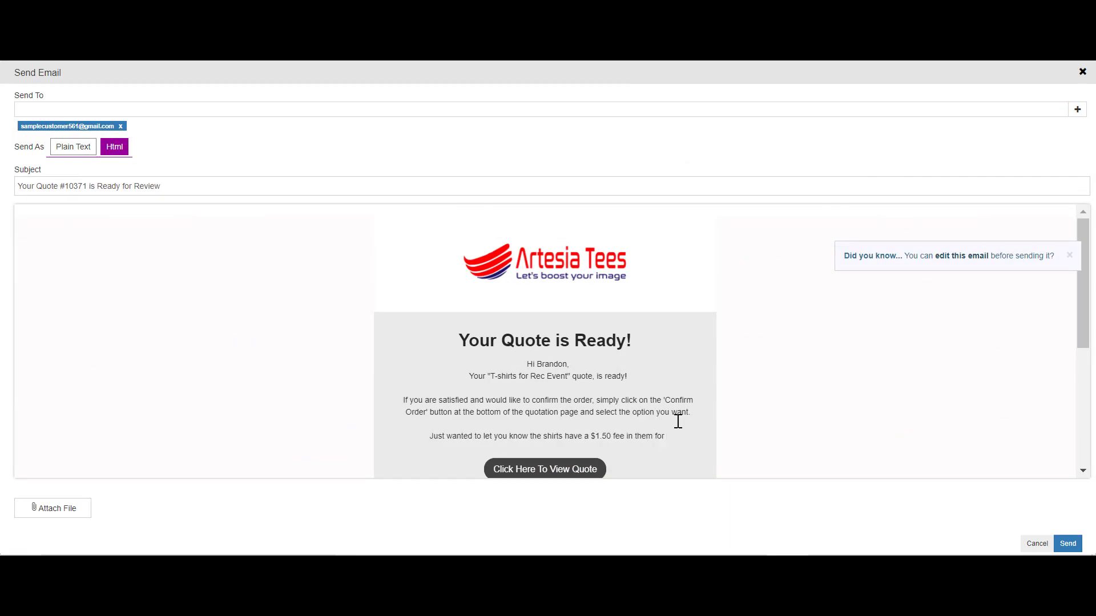
type(" folding them and for putting a hang tag on them.")
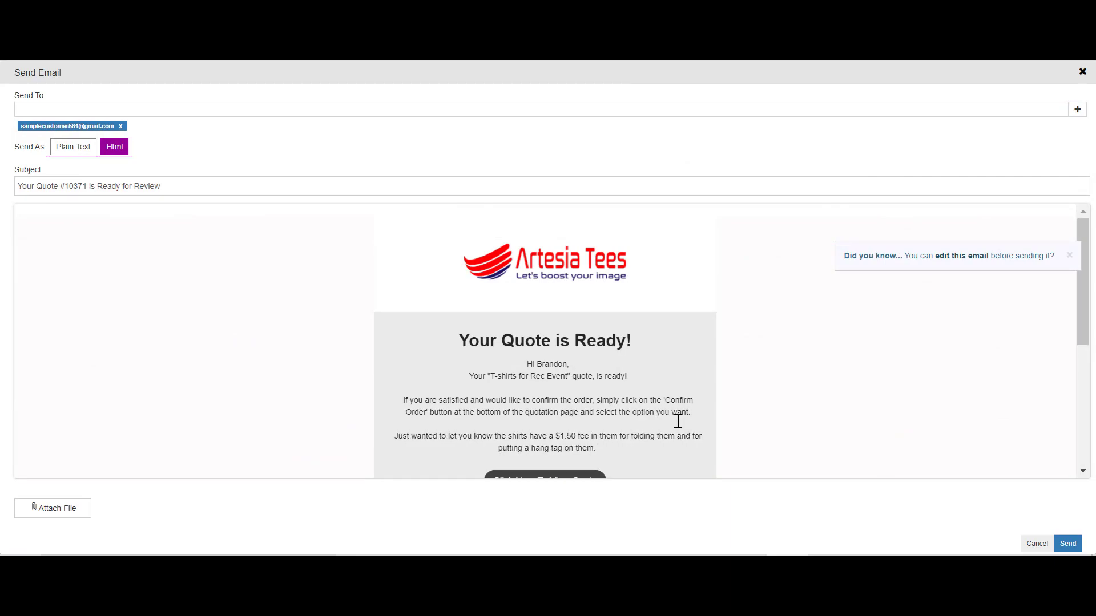
type(" Thought you might want to let the attendees know where they can get more shirts!")
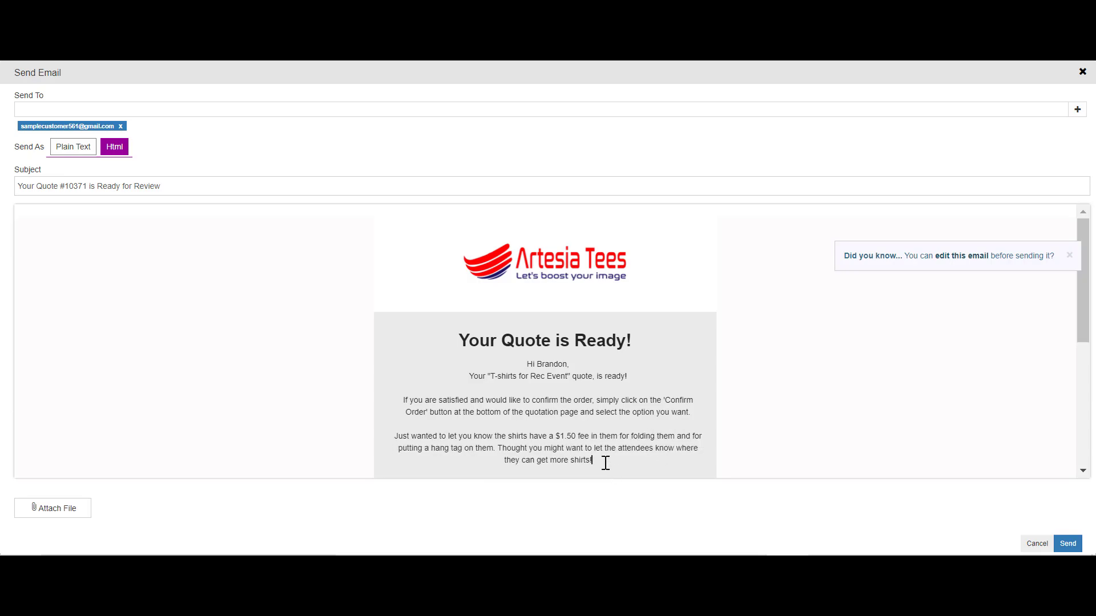
Bold the fee note, end it with 'find you after the event!', and send the email.
left_click_drag(604, 460, 397, 435)
key("ctrl+b")
left_click(761, 413)
scroll(752, 413, "down", 2)
left_click(727, 401)
key("BackSpace")
key("BackSpace")
key("BackSpace")
key("BackSpace")
key("BackSpace")
key("BackSpace")
key("BackSpace")
key("BackSpace")
key("BackSpace")
key("BackSpace")
key("BackSpace")
key("BackSpace")
key("BackSpace")
key("BackSpace")
key("BackSpace")
key("BackSpace")
type("find you after the event!")
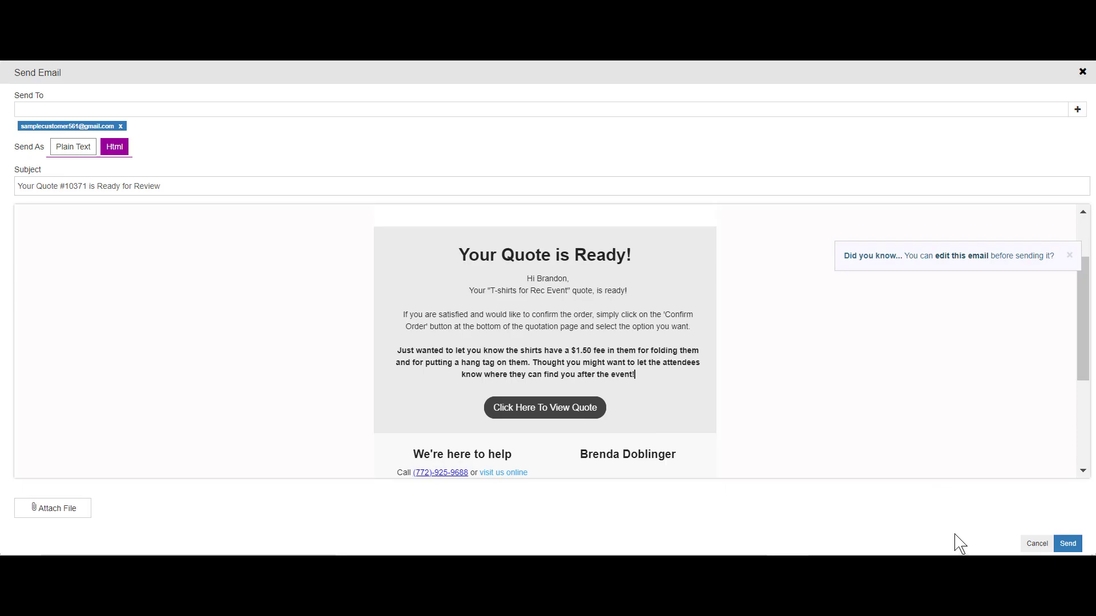
left_click(1074, 548)
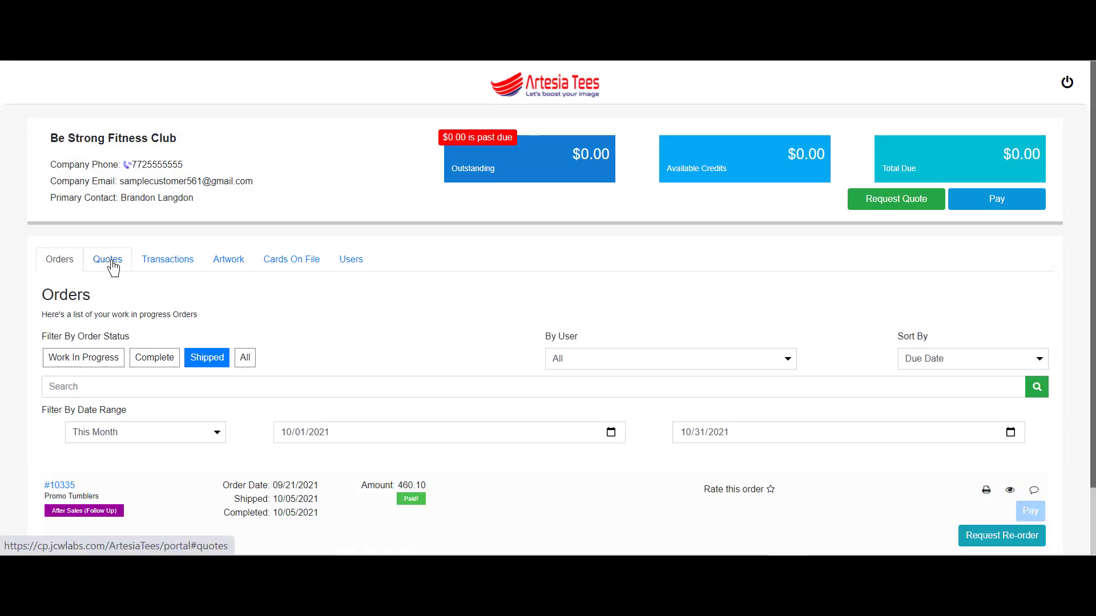
Show the portal's Quotes list and open the printable copy of quote #10371.
left_click(112, 267)
scroll(474, 373, "down", 1)
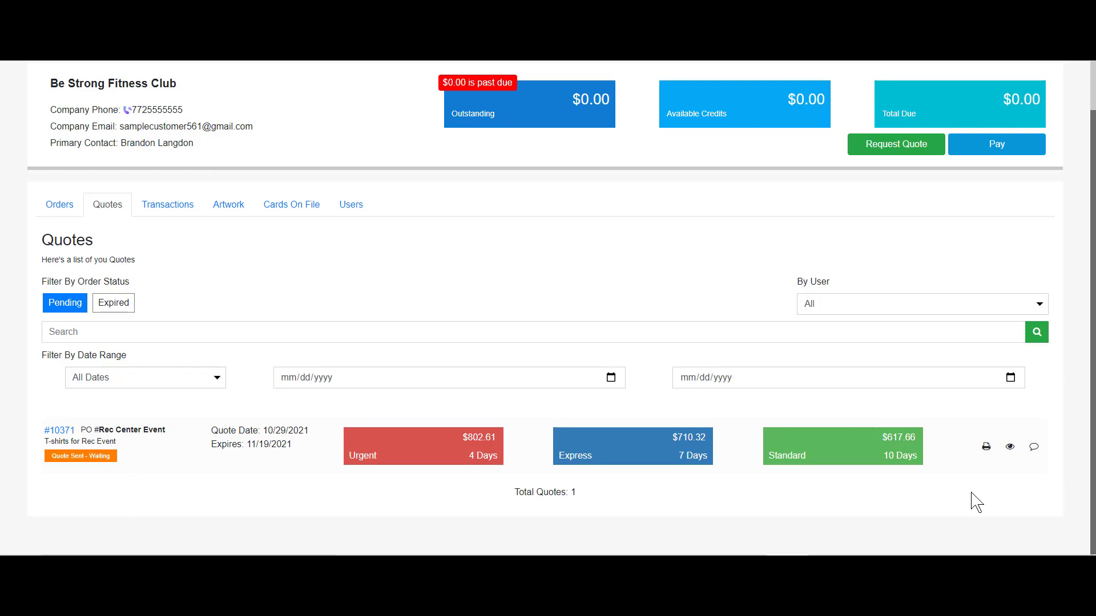
left_click(987, 449)
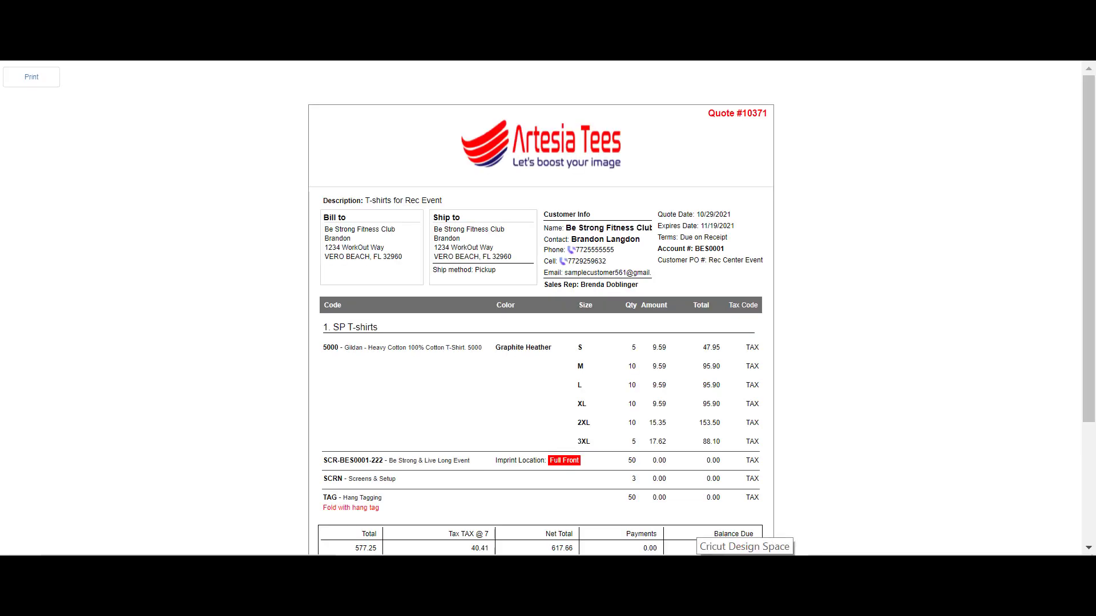
Close the printable quote, return to quote #10371 in the Quotes list, and start a message.
key("ctrl+w")
scroll(790, 440, "up", 1)
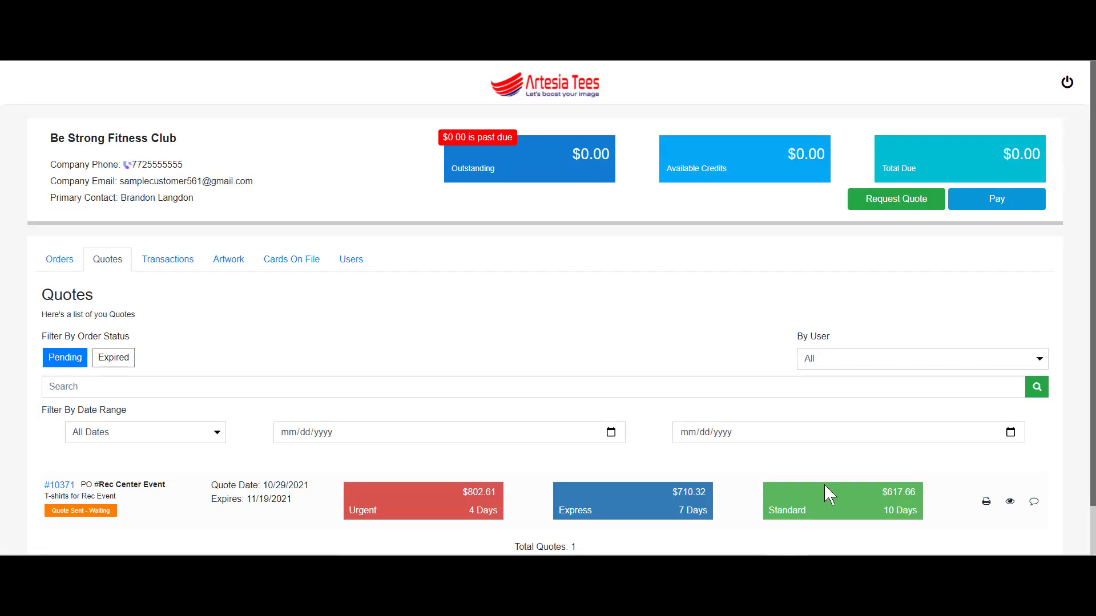
left_click(1010, 503)
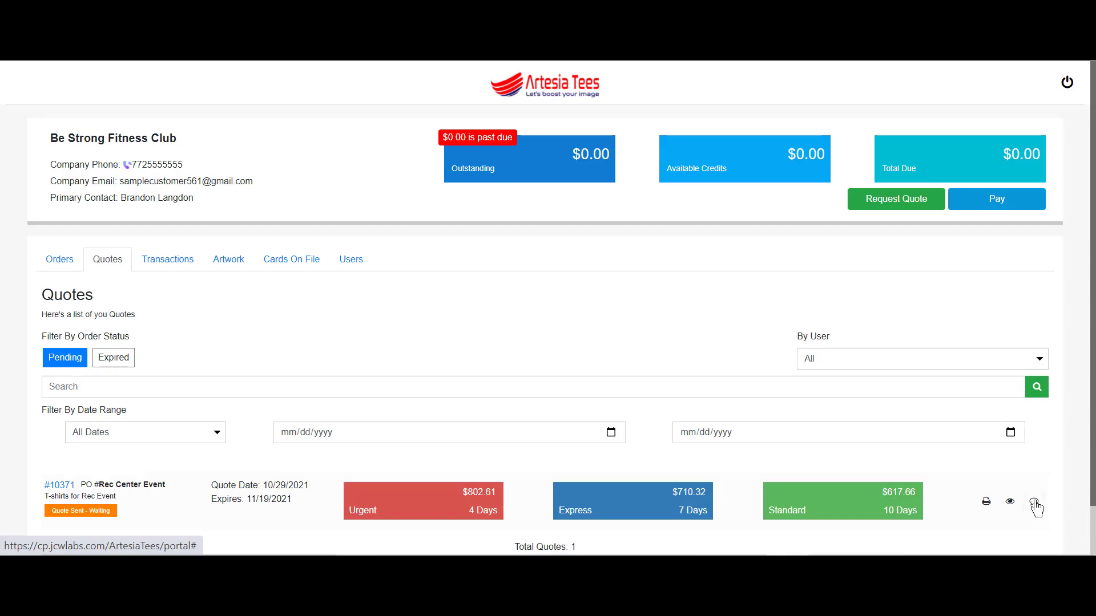
left_click(1033, 503)
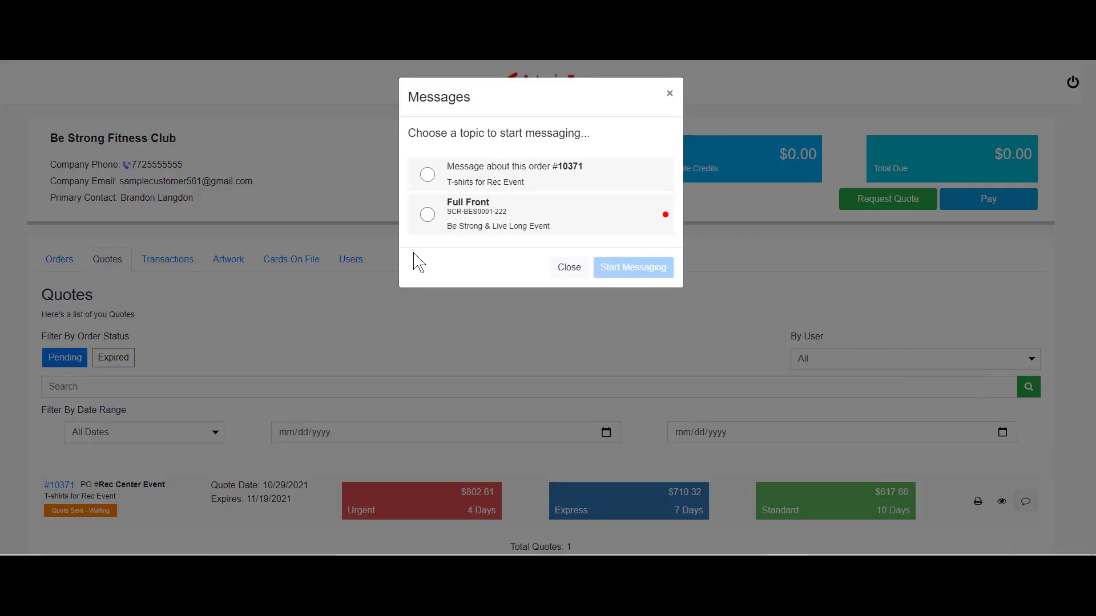
Message about order #10371, asking if the $1.50 includes the hang tag's cost or just applying it.
left_click(428, 216)
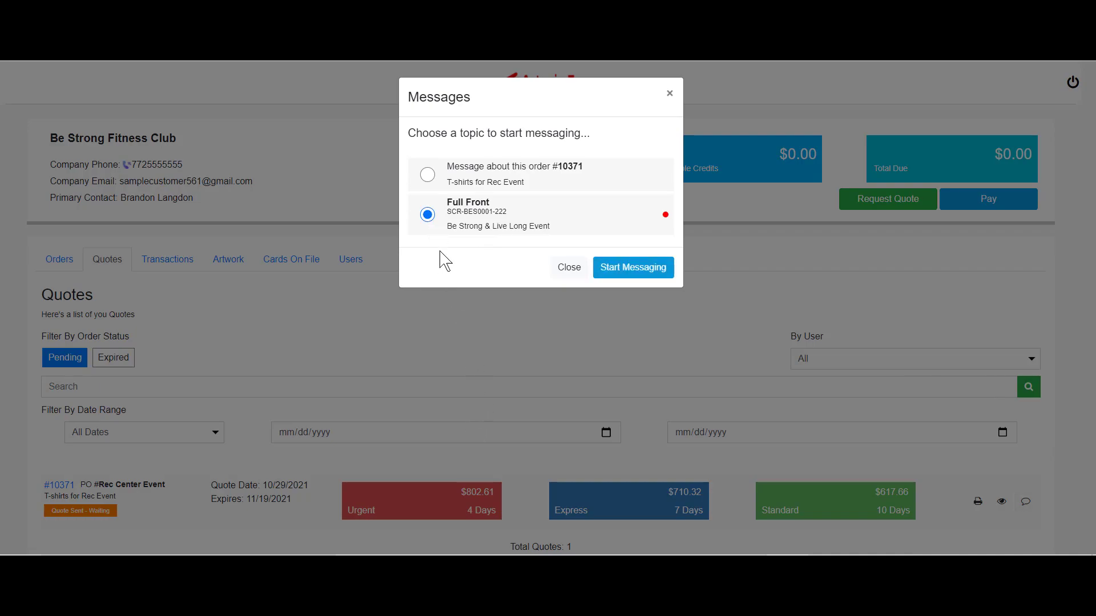
left_click(428, 174)
left_click(633, 269)
left_click(275, 520)
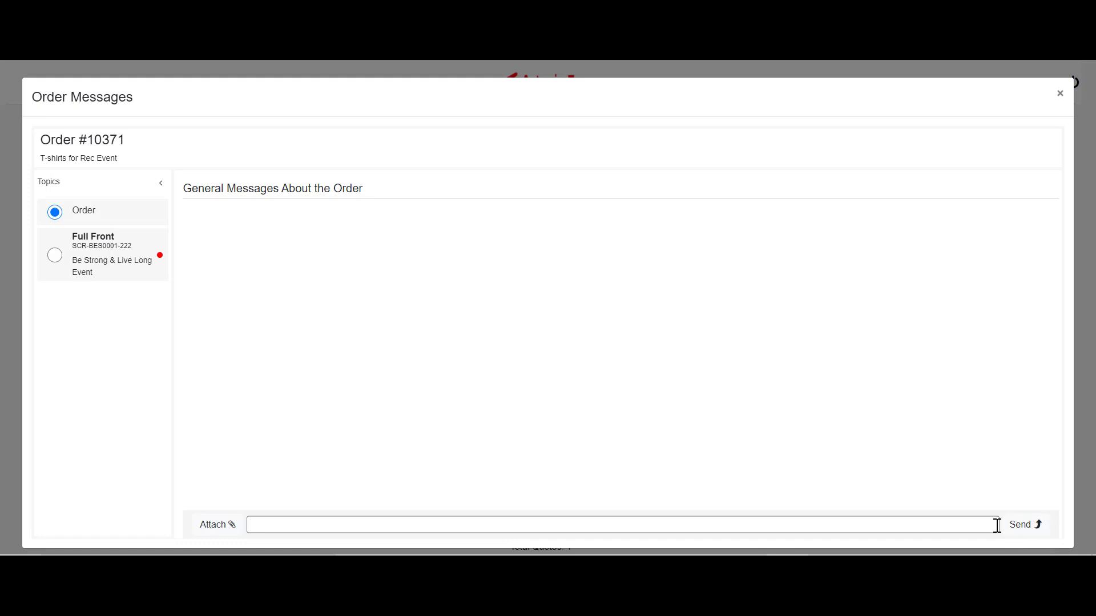
type("Hey I love the idea about the hang tag")
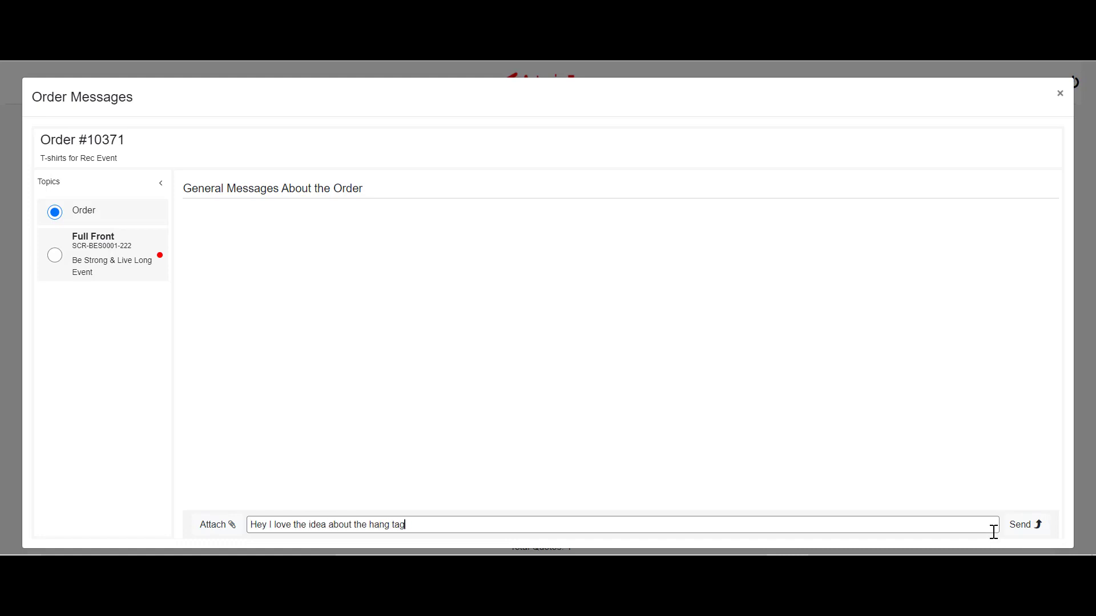
type("s! Does the $1.50 include the actu")
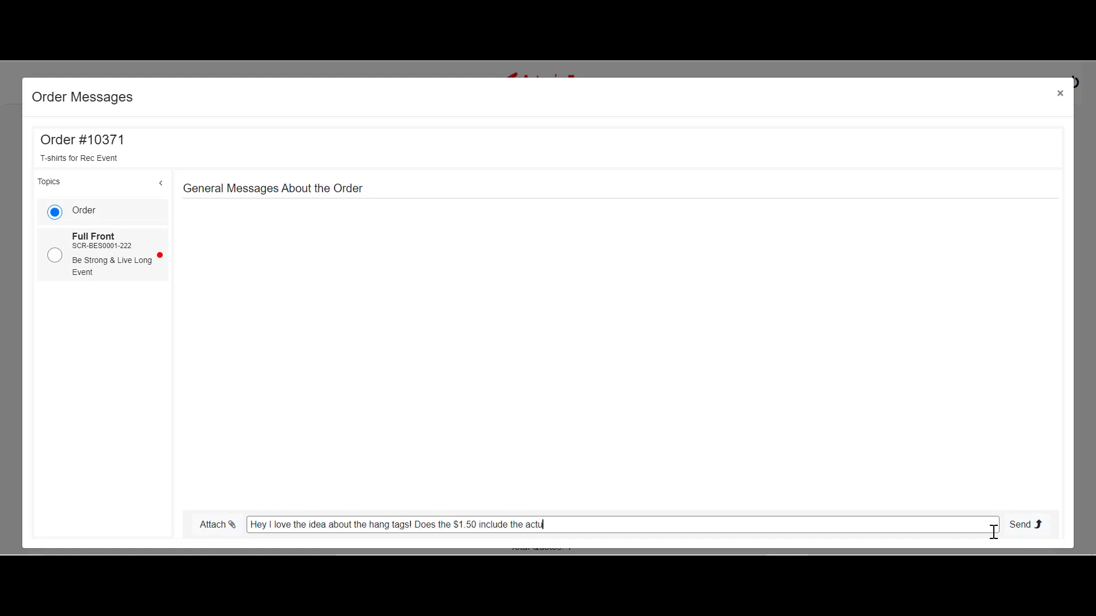
type("al cost of the tag or just applying it?")
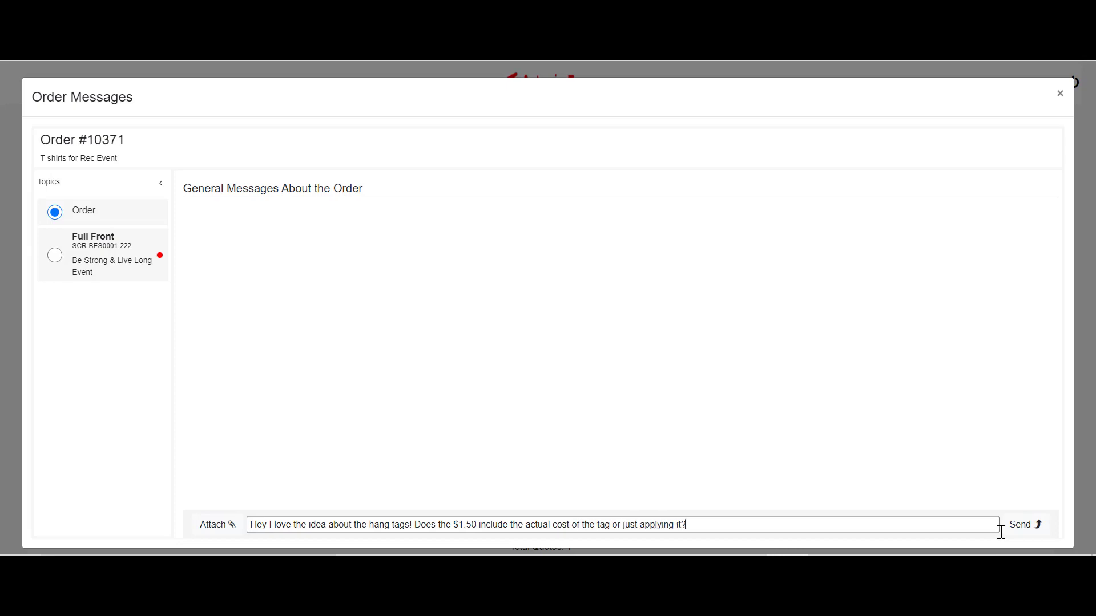
key("Return")
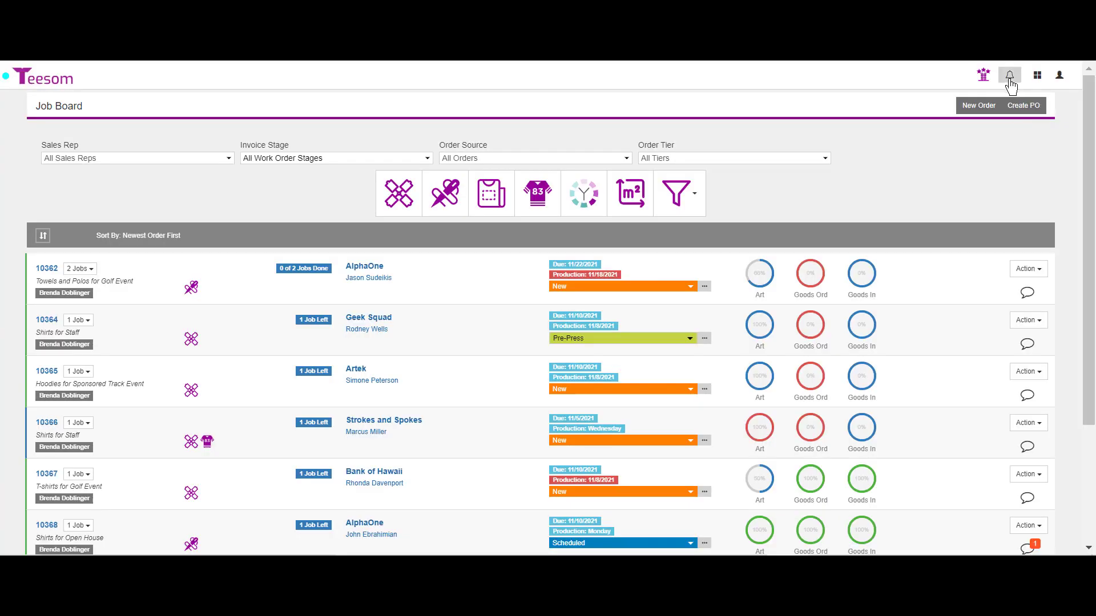
Open order #10371's message thread from the new-message notification.
left_click(1010, 80)
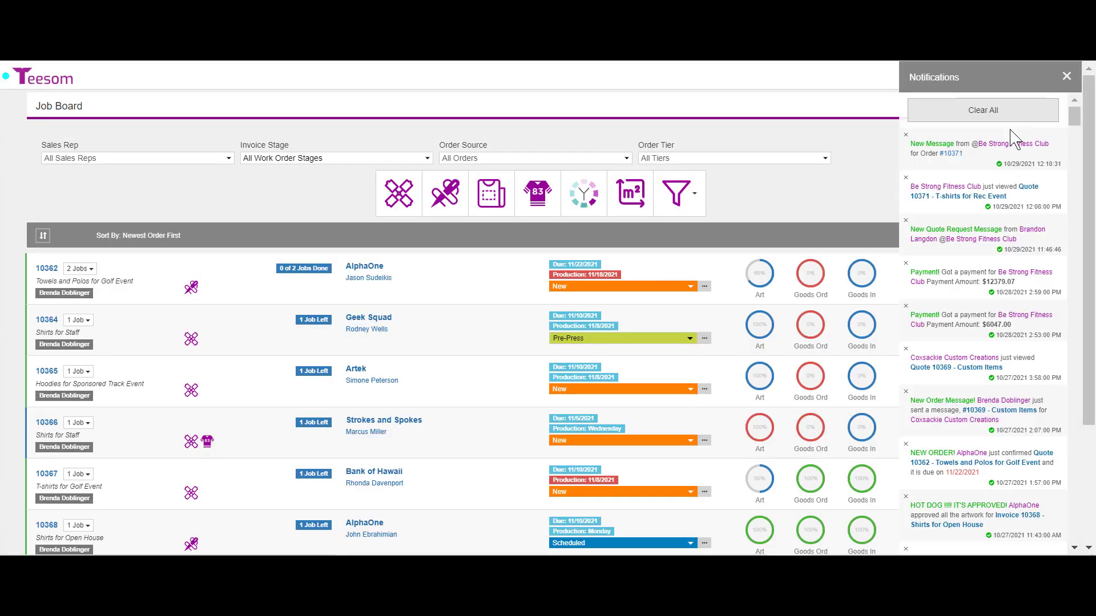
left_click(951, 154)
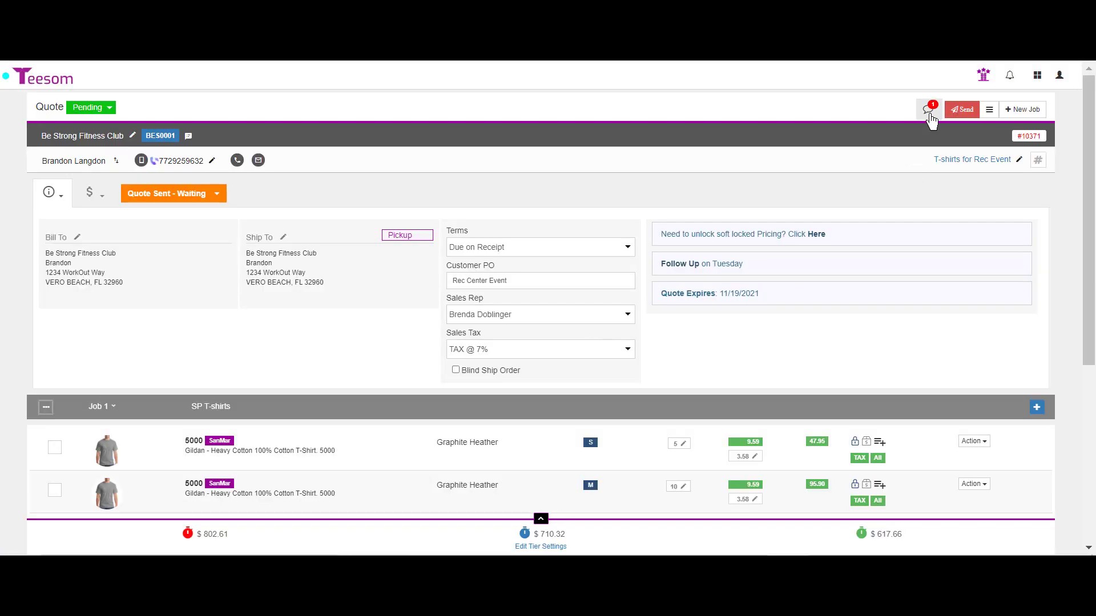
left_click(929, 111)
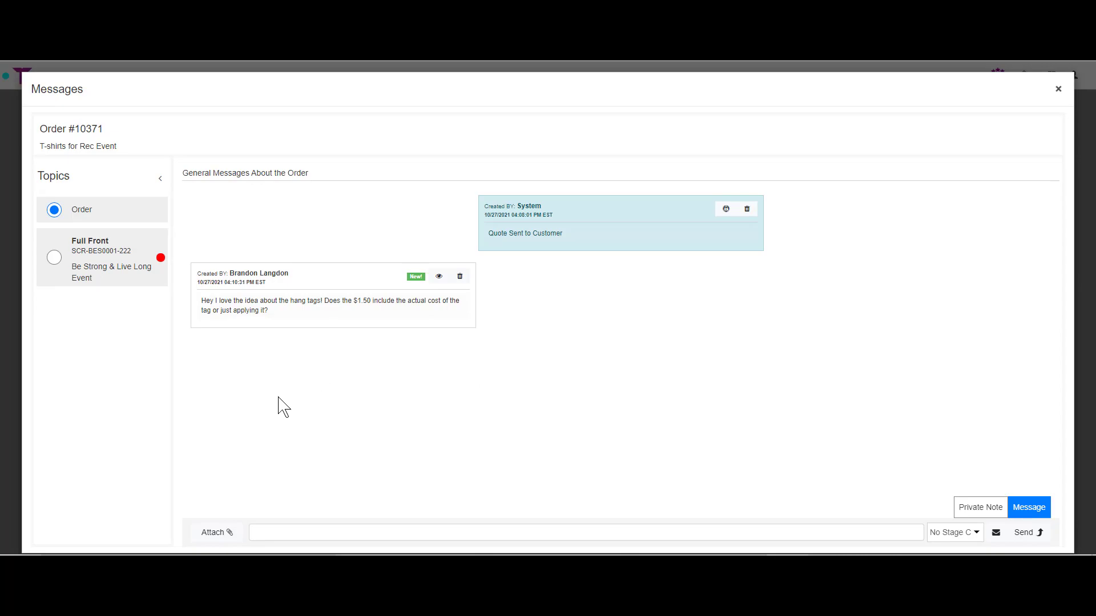
Reply to the customer that the $1.50 is all-inclusive and ask whether to bag the shirts.
left_click(293, 529)
type("For you Brandon")
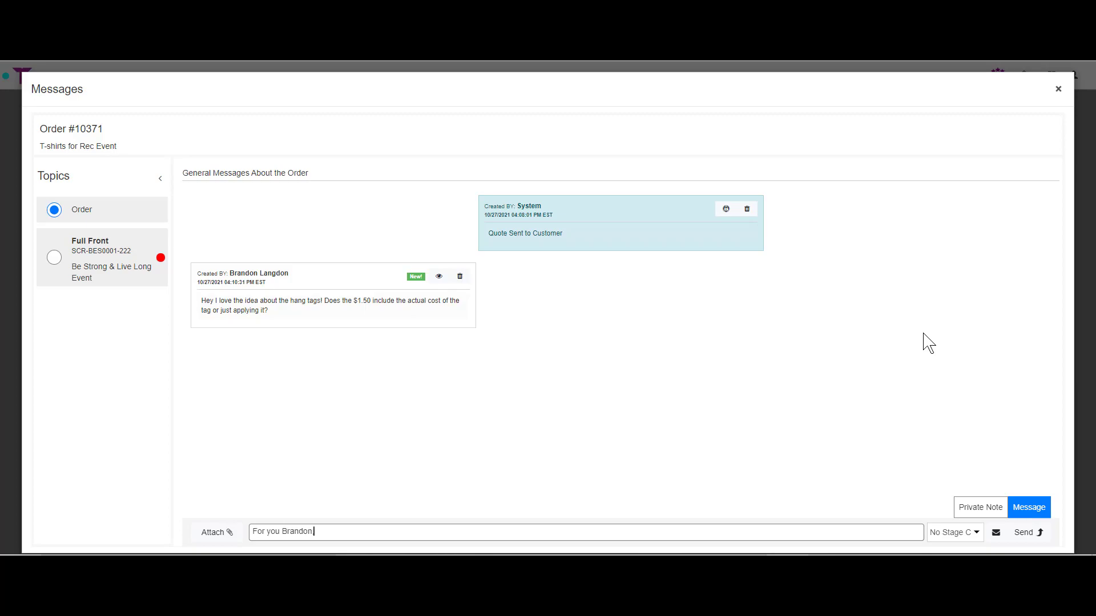
type(", yea, that's all inclusive. So we will print")
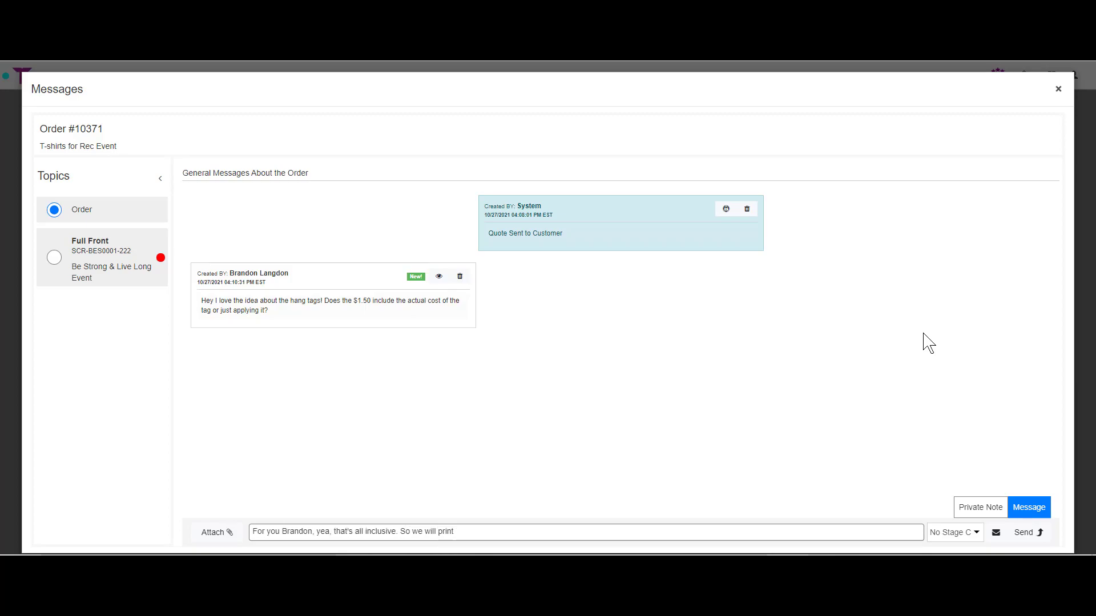
type(" a tag out for you, attach it to the shirt , then fold the shirts. Let me know if you also want")
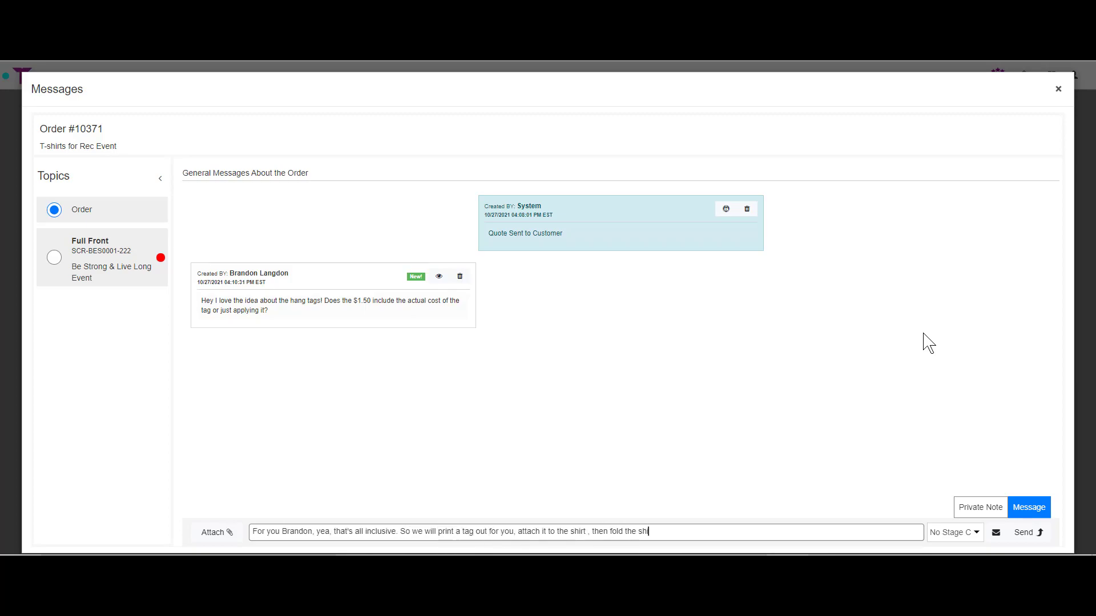
type(" us to bag the shirts for you.")
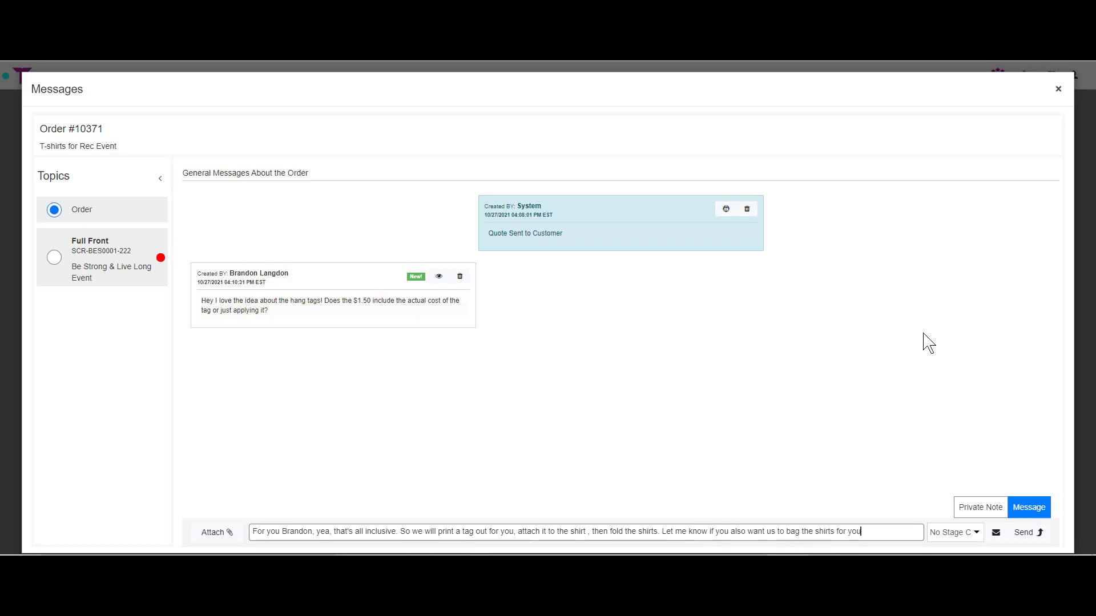
key("Return")
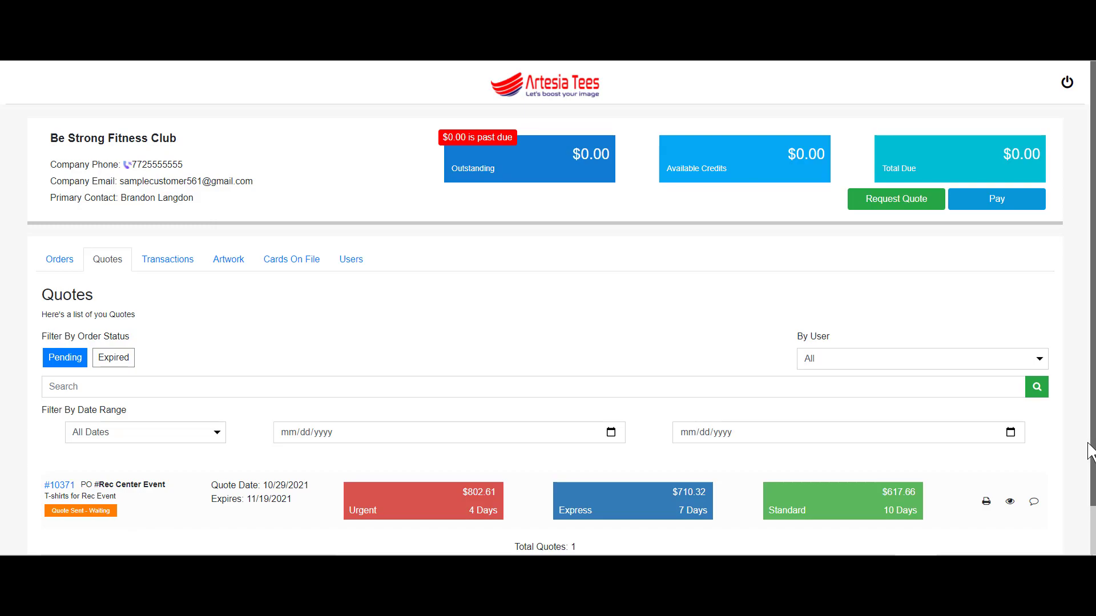
Accept the Standard 10-day quote, then enter the card holder's name and a Florida billing address.
left_click(825, 505)
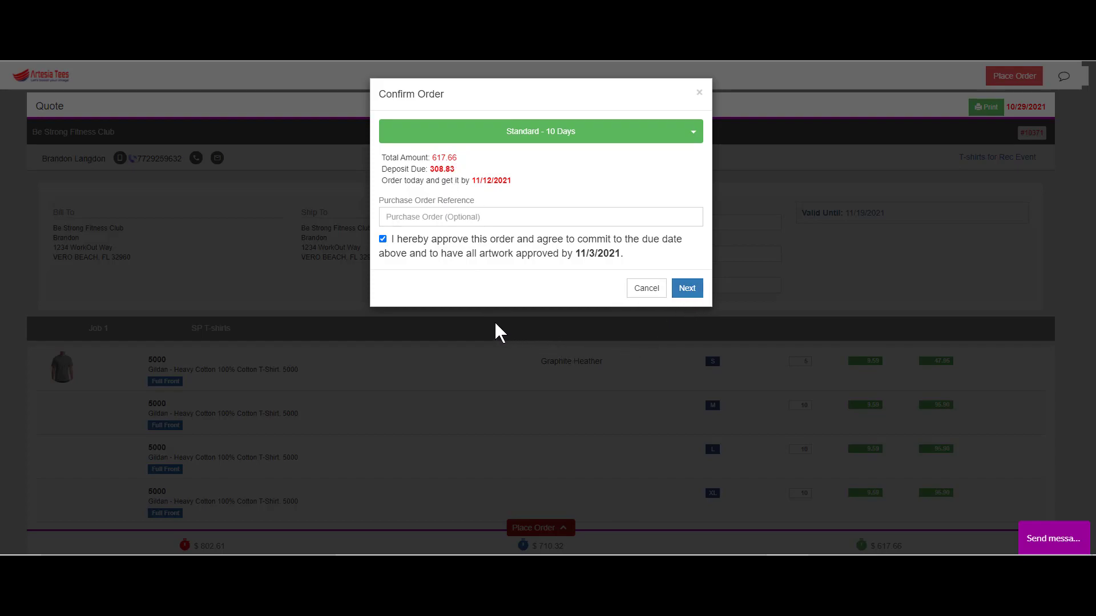
left_click(687, 288)
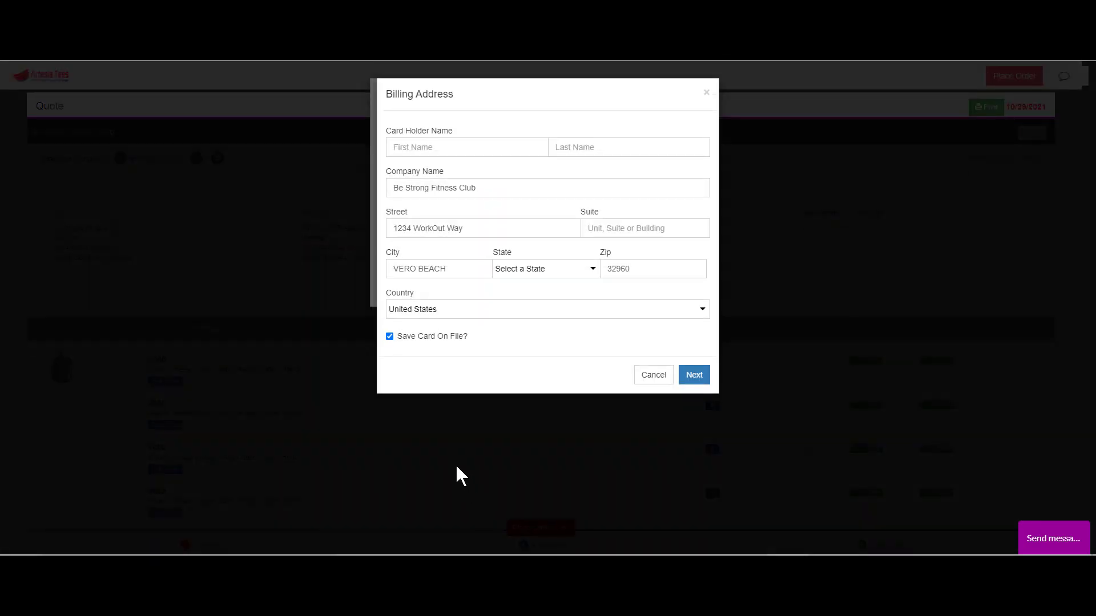
left_click(418, 146)
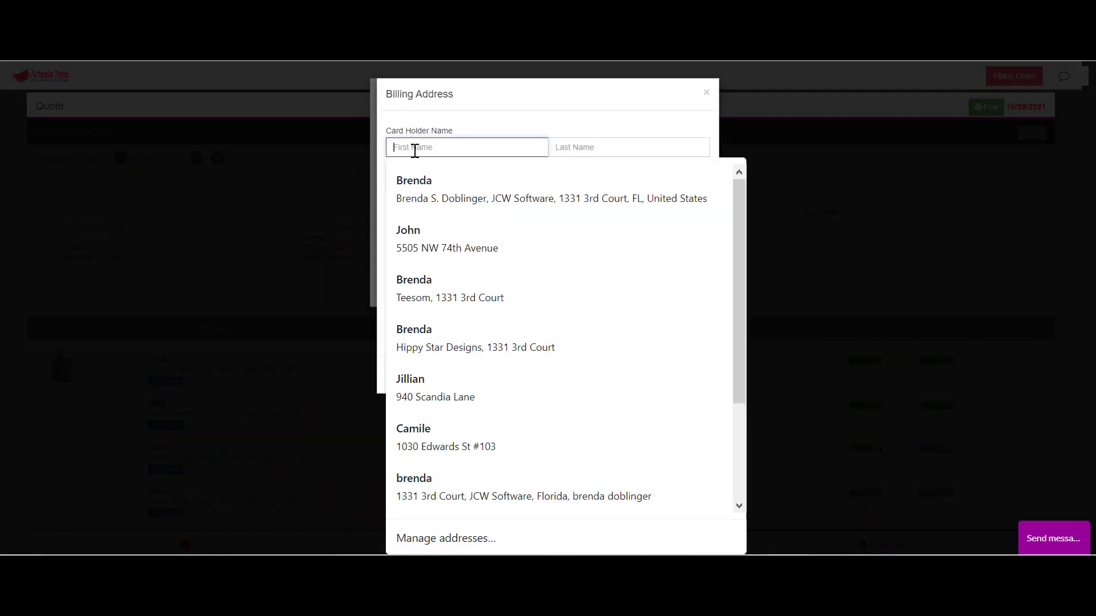
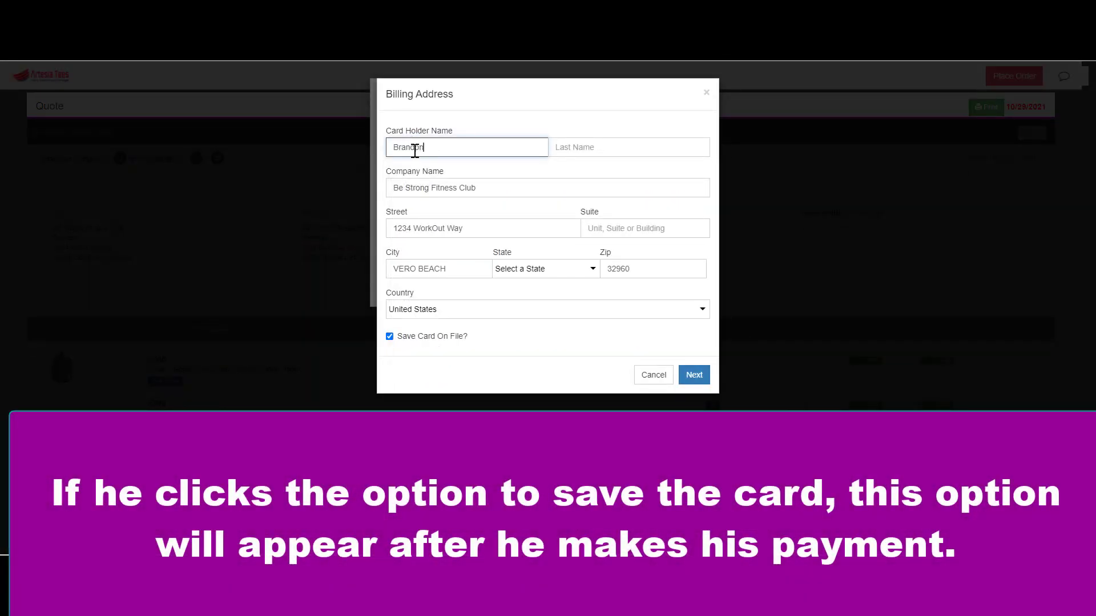
key("Tab")
key("Tab")
key("Tab")
key("Tab")
key("Tab")
key("Tab")
key("f")
key("Tab")
key("Tab")
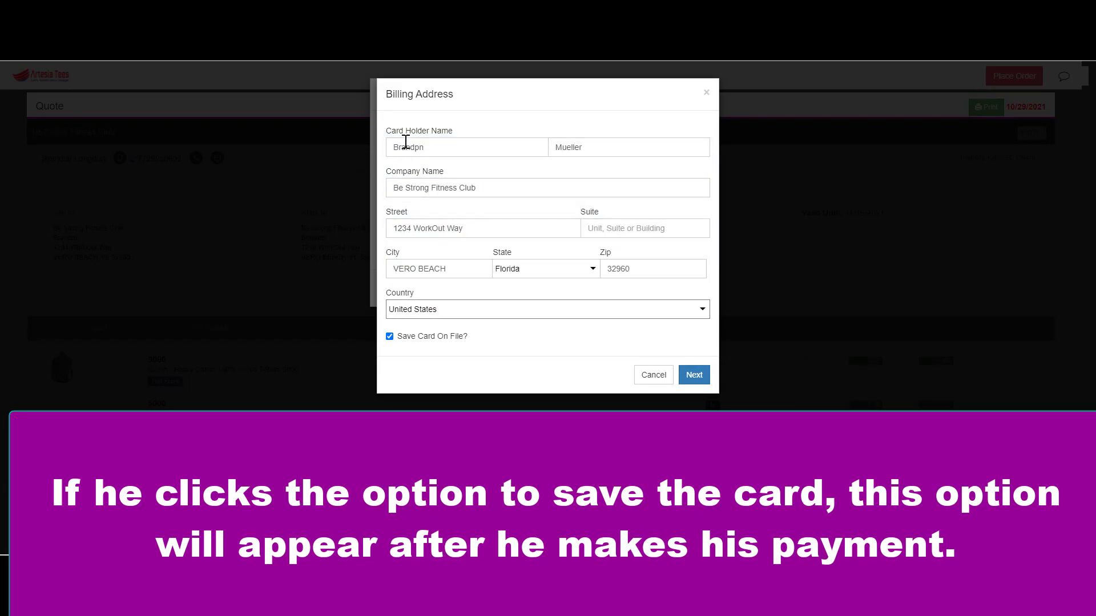
left_click(693, 375)
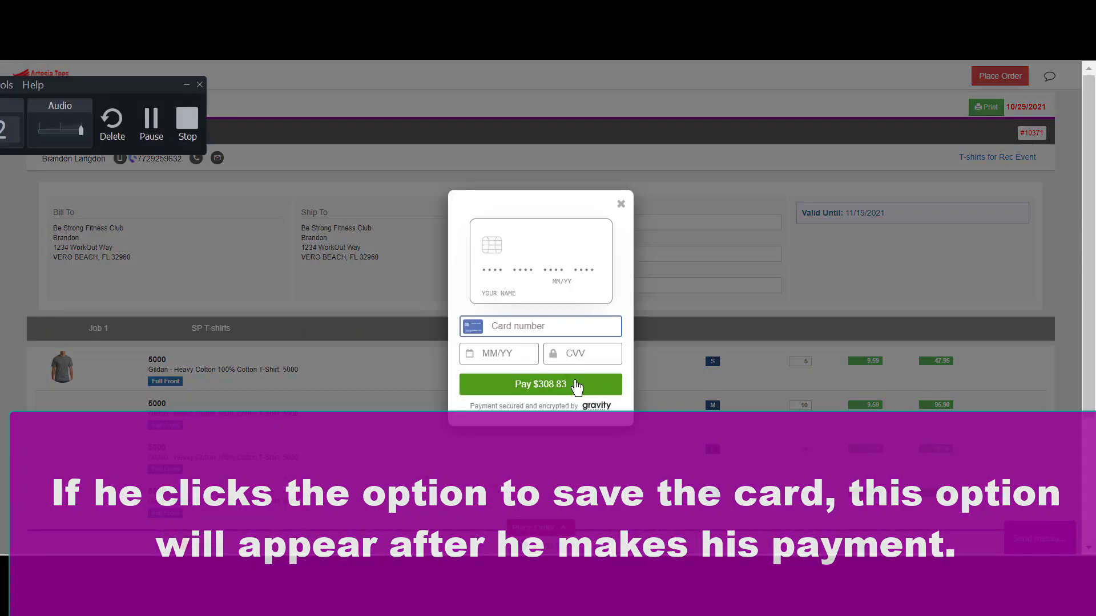
Enter the card's 09/25 expiry and security code, and submit the card payment.
left_click(519, 353)
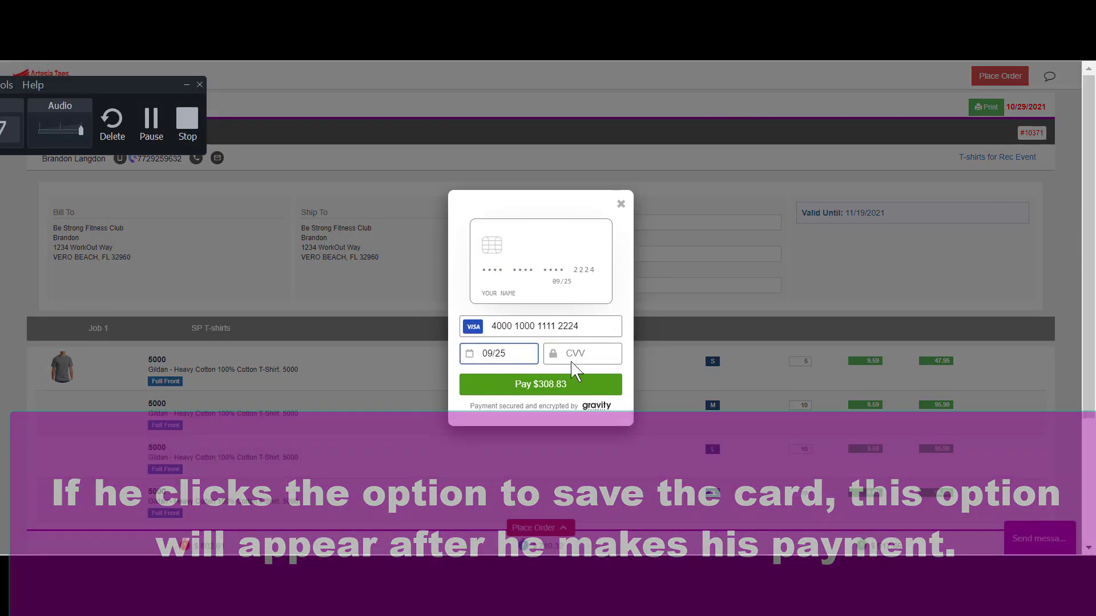
left_click(541, 384)
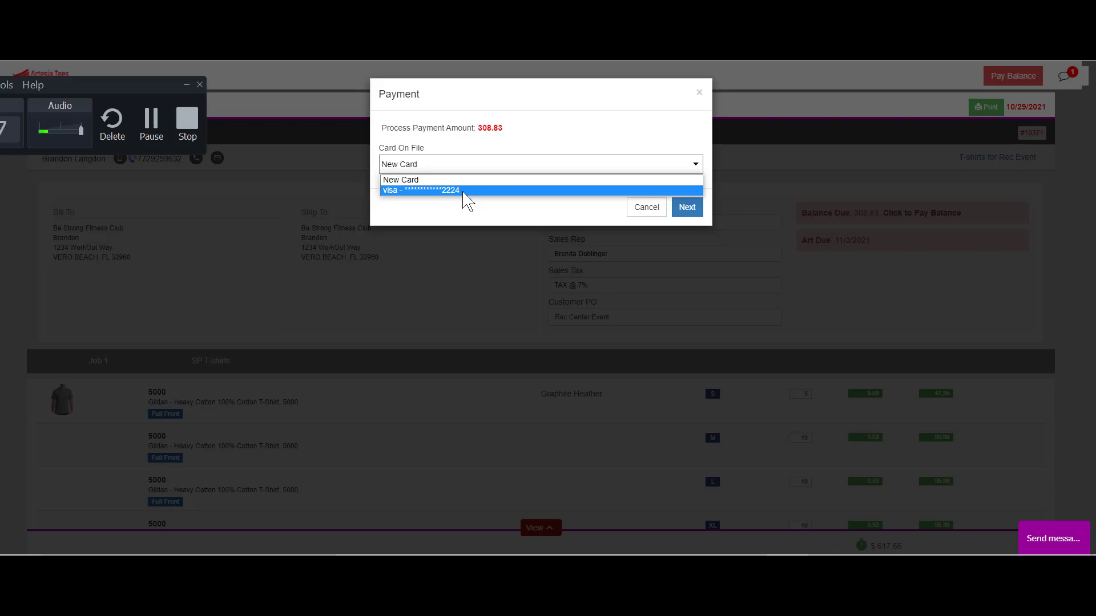
Pay the $308.83 balance with the saved Visa and email a verification code.
left_click(464, 192)
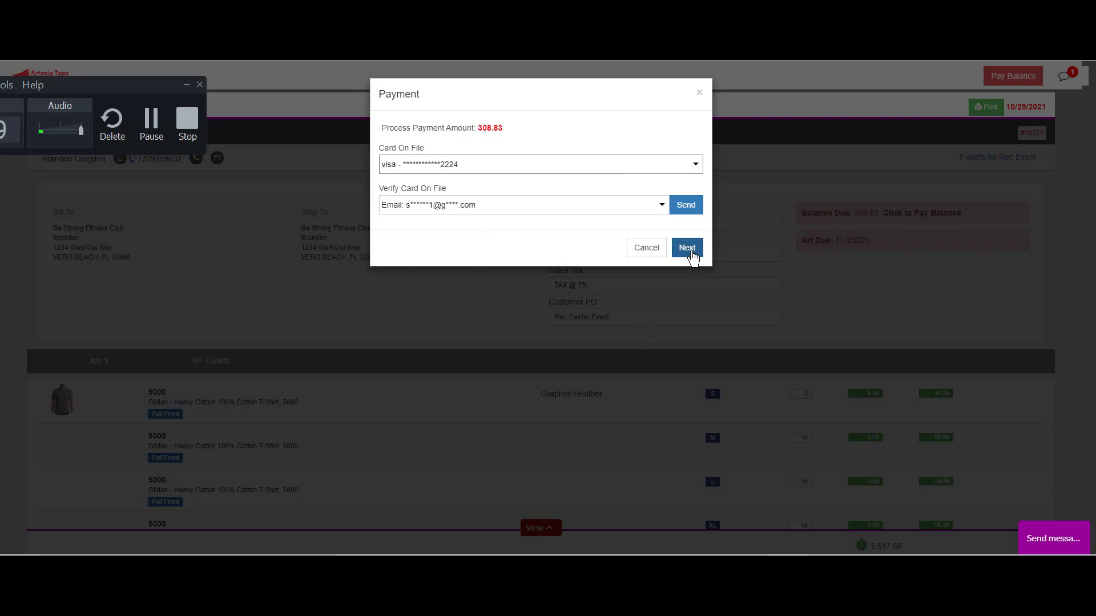
left_click(694, 208)
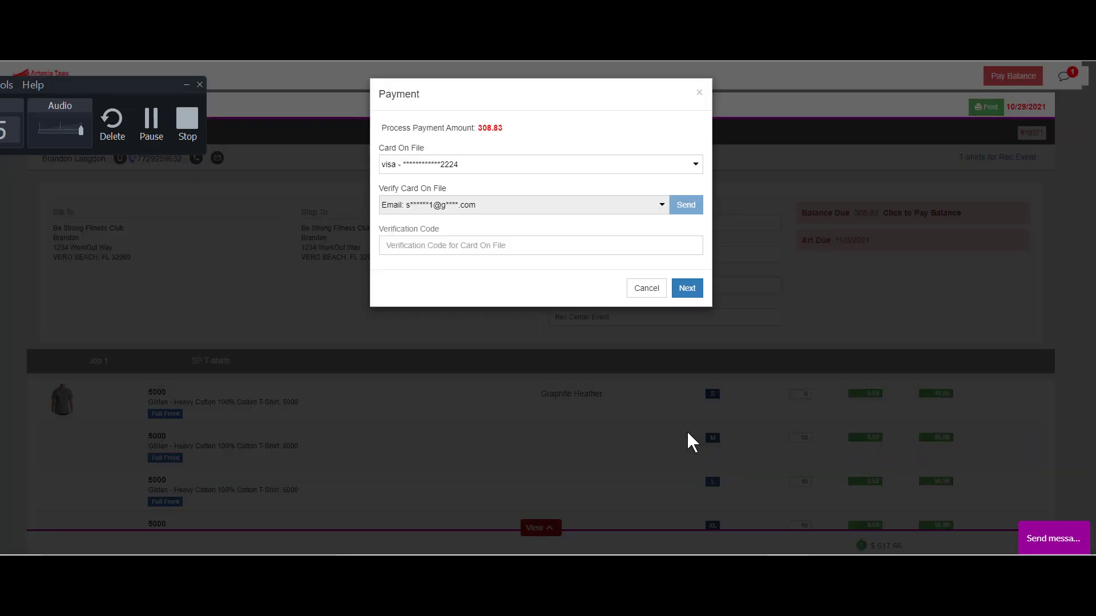
left_click(524, 243)
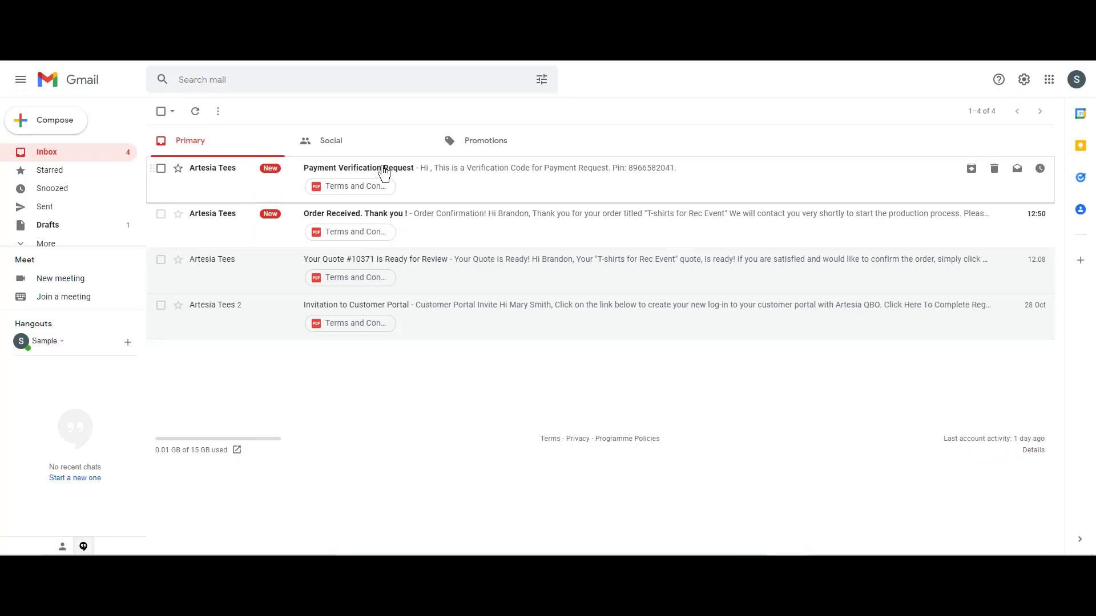
Open the Payment Verification Request email and copy the verification PIN from it.
left_click(382, 172)
left_click_drag(244, 245, 202, 242)
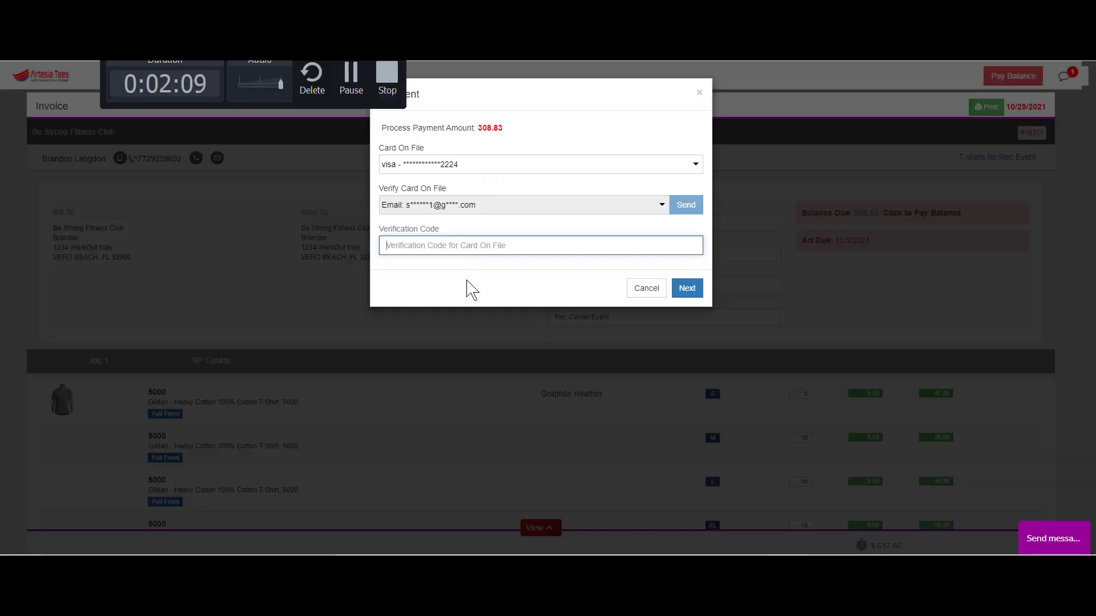
key("ctrl+v")
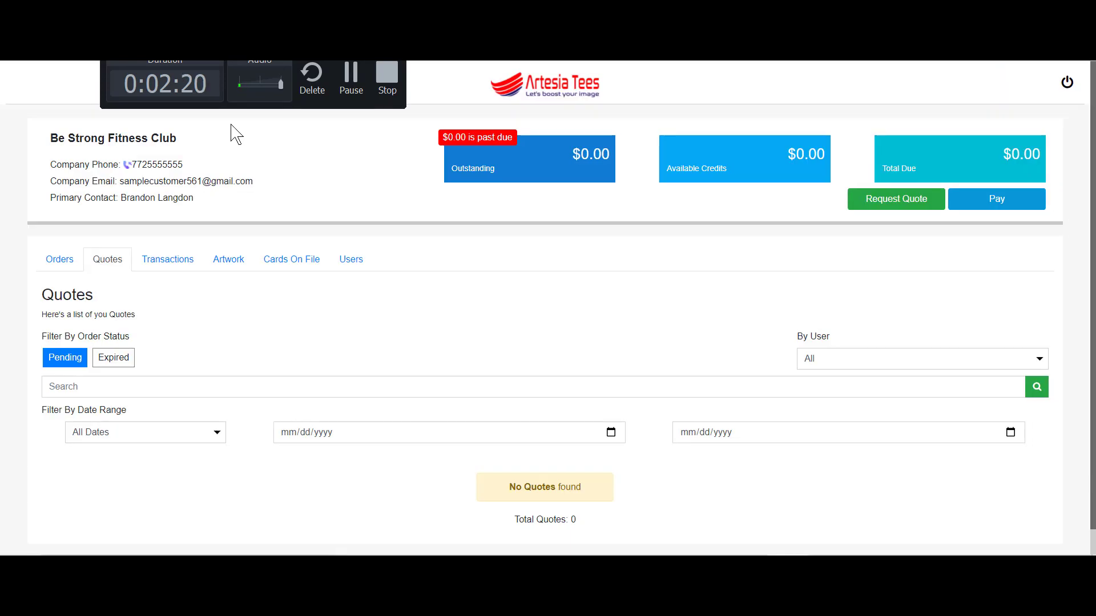
Show the company's saved cards under Cards On File.
left_click(292, 259)
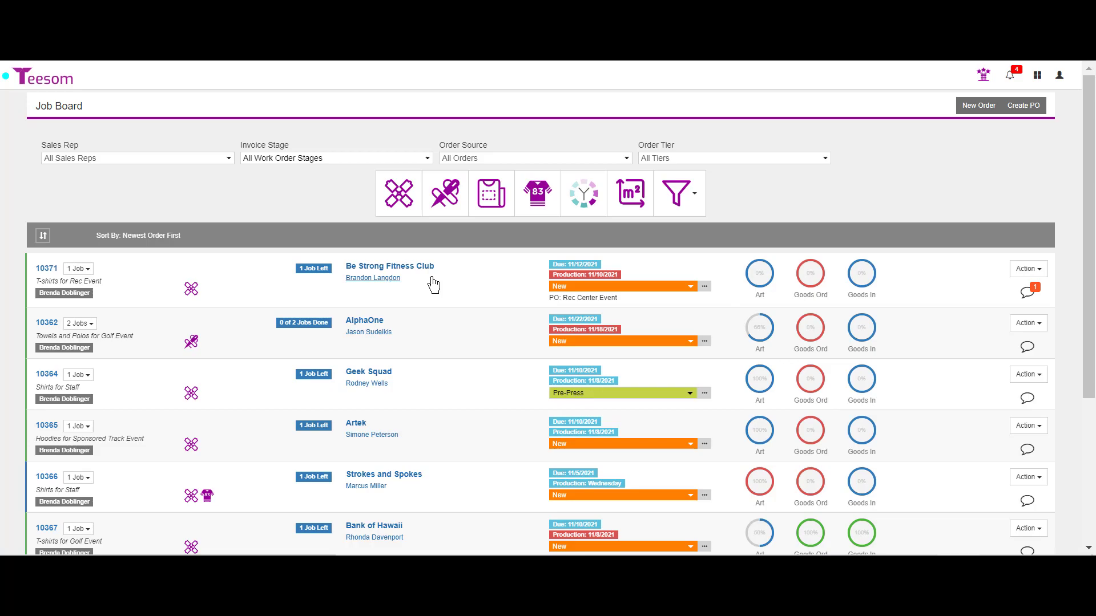
left_click(581, 287)
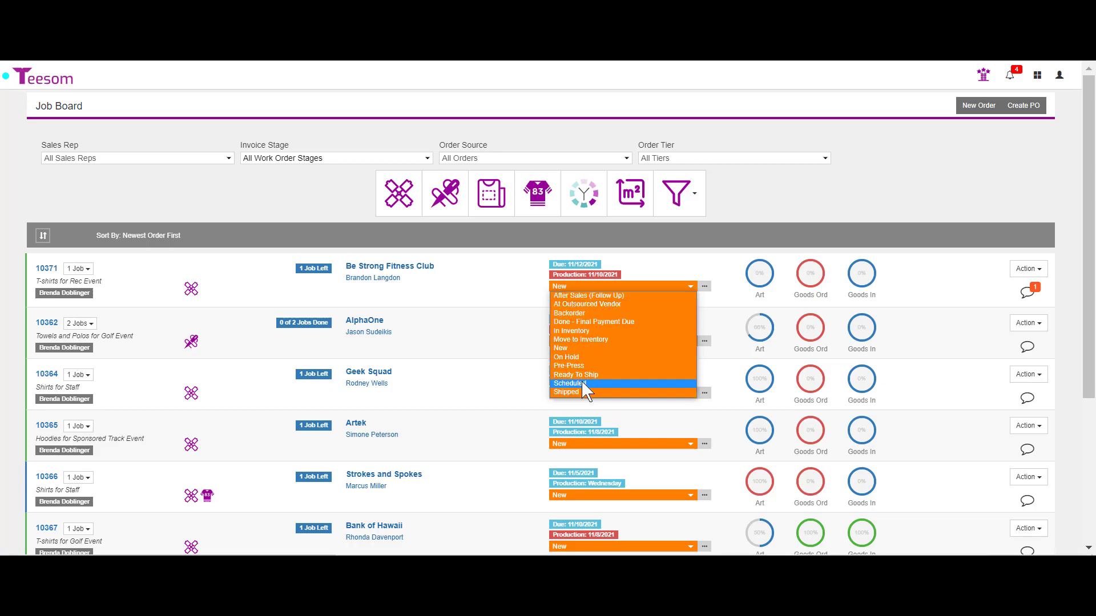
left_click(670, 253)
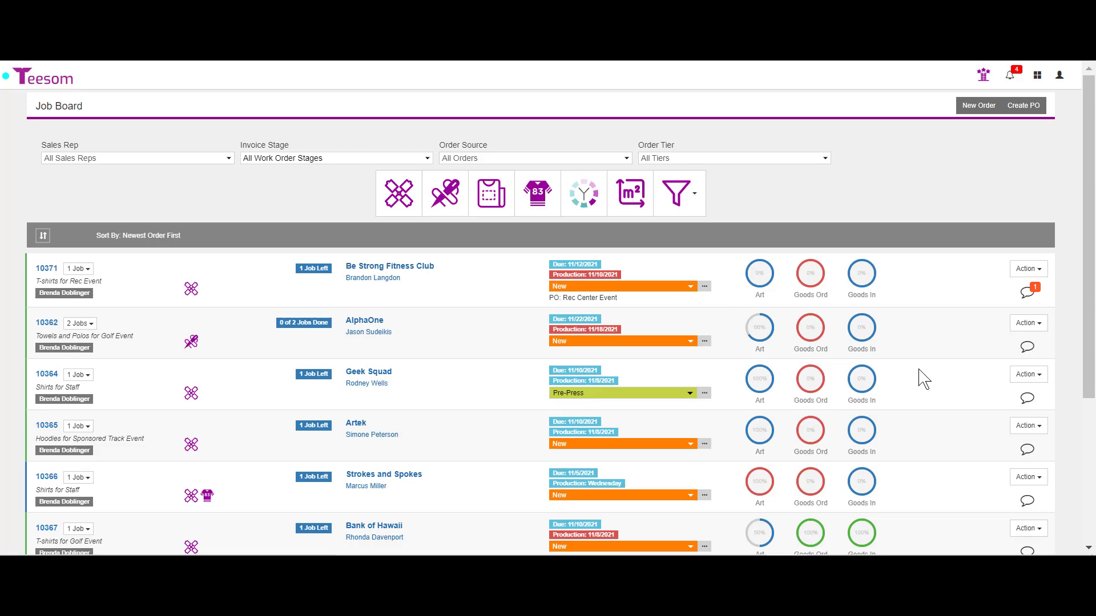
left_click(765, 276)
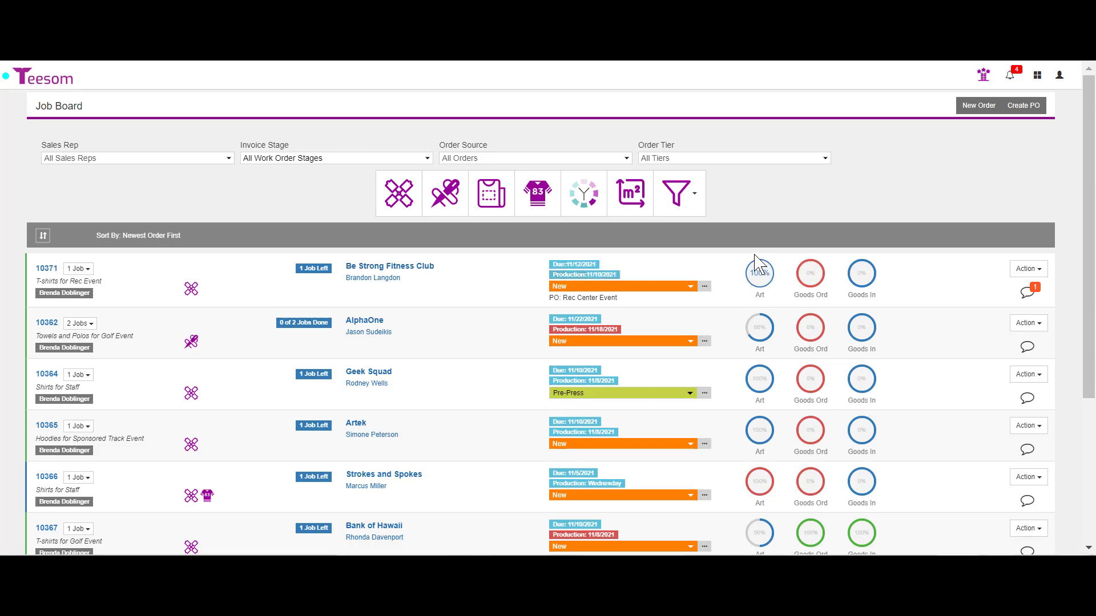
left_click(1027, 269)
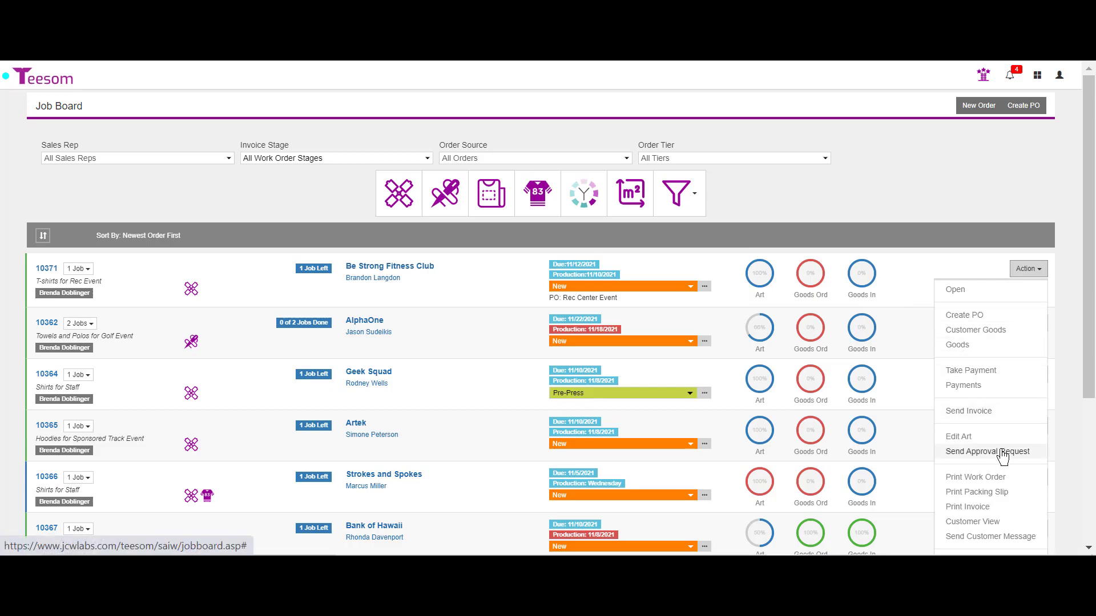
Draft an approval request for order 10371 without Approve Imprint and Product Rows, and preview it.
left_click(1002, 455)
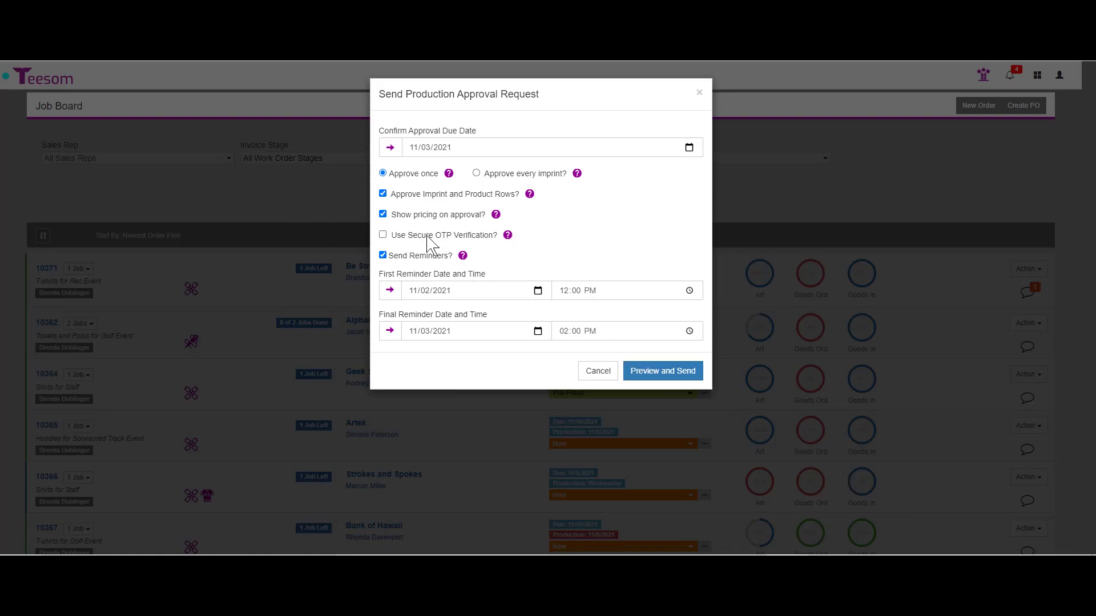
left_click(382, 194)
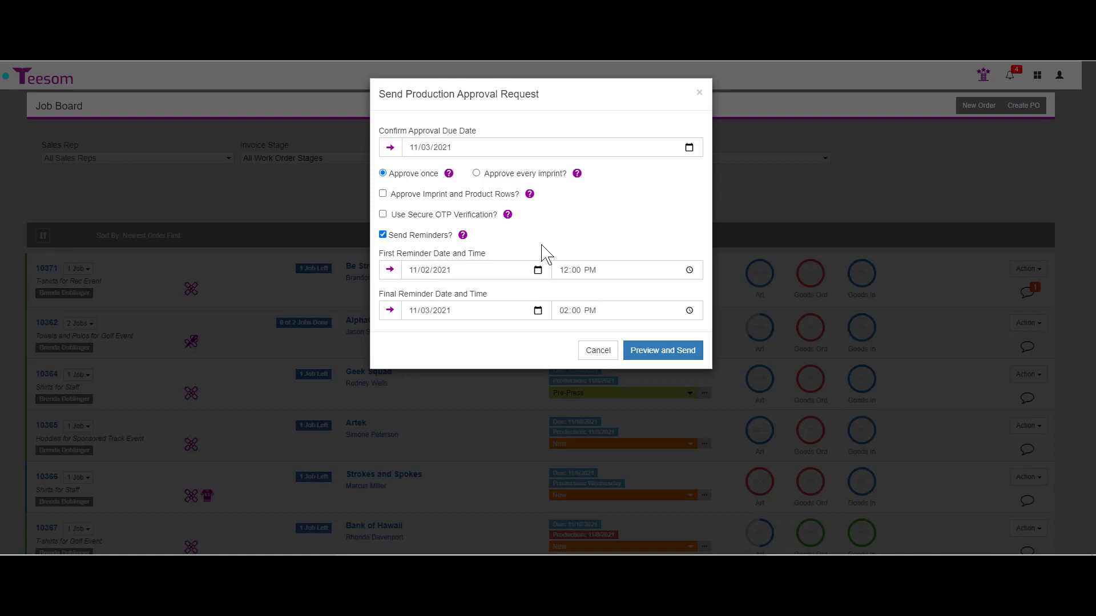
left_click(674, 355)
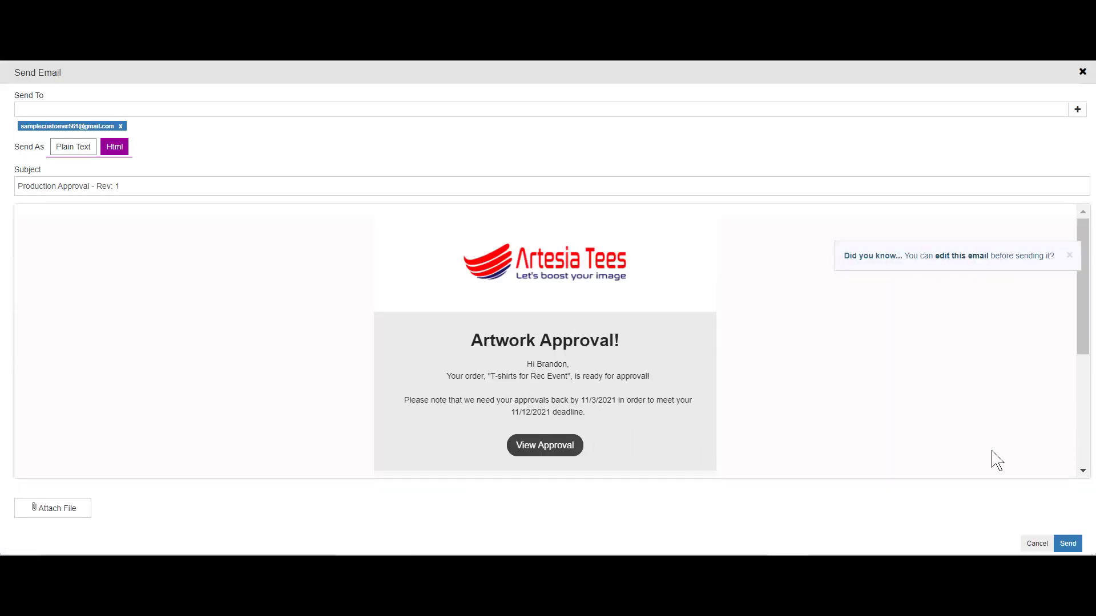
Send the previewed Artwork Approval email for order 10371 to the customer.
left_click(1069, 545)
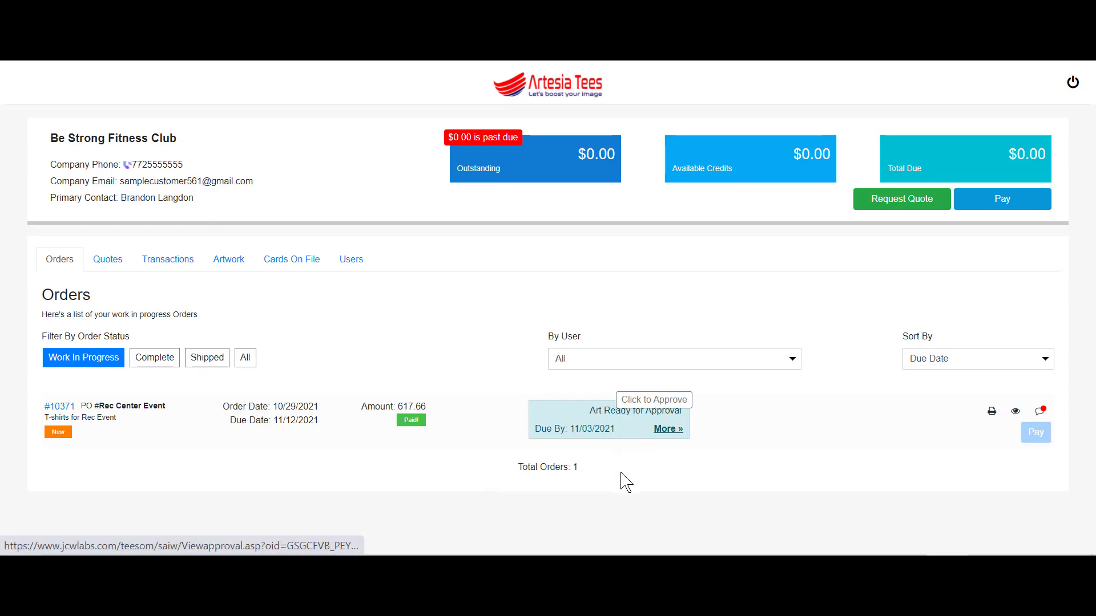
Review order #10371's approval history, then approve its artwork and submit the approval.
left_click(665, 429)
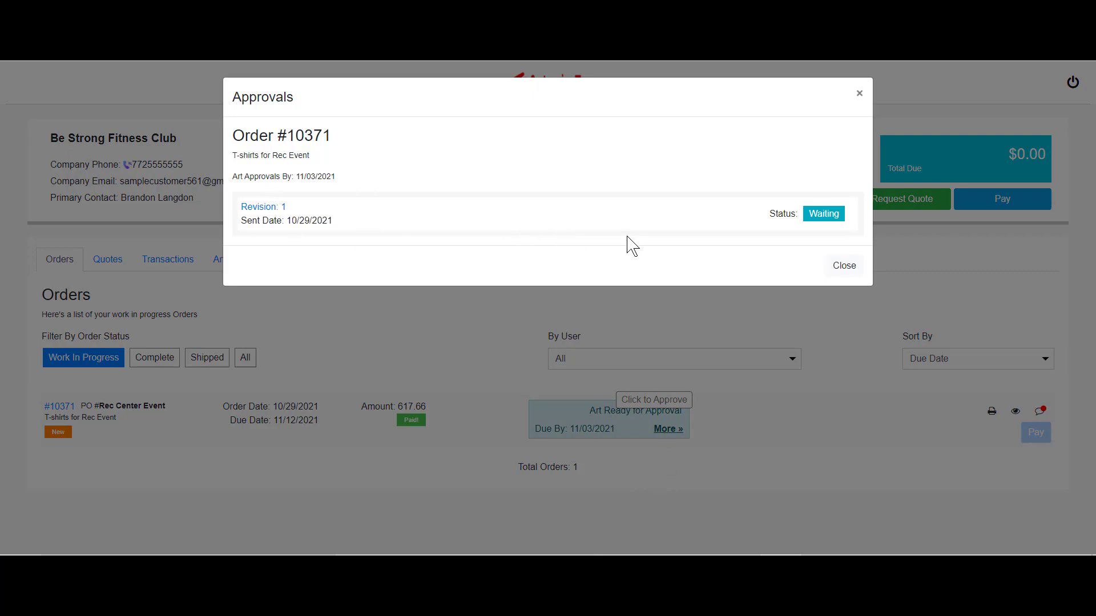
left_click(683, 515)
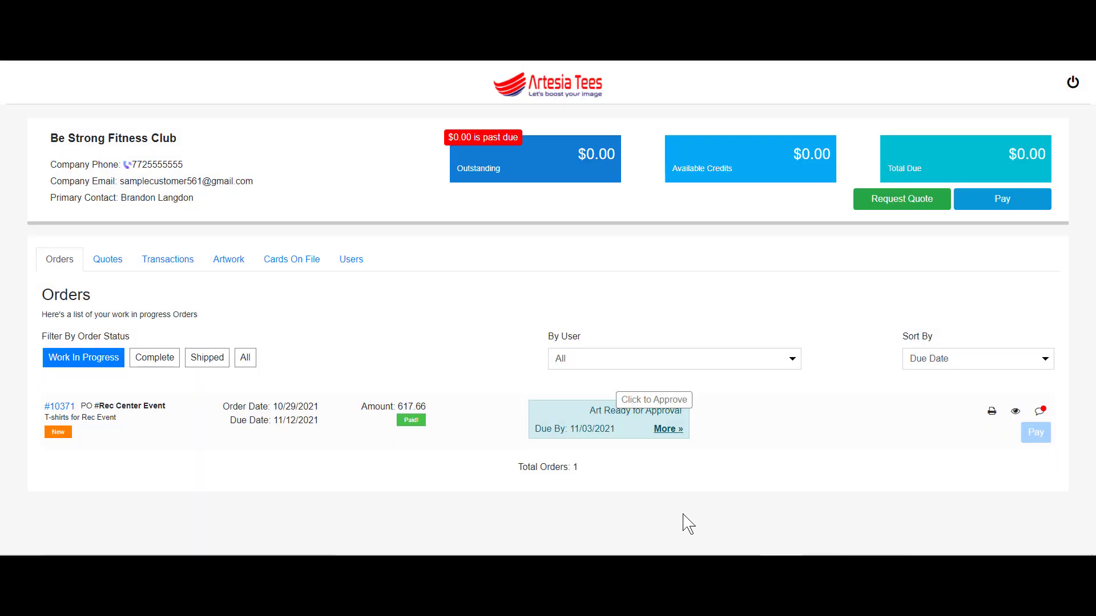
left_click(672, 422)
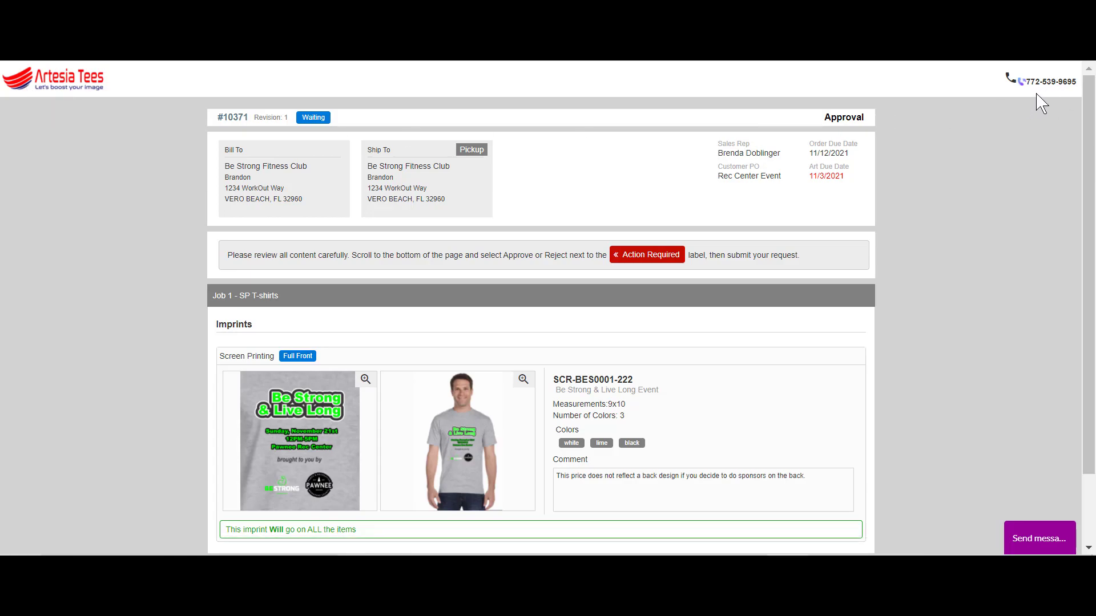
left_click_drag(1092, 205, 1093, 275)
left_click(274, 495)
left_click(273, 506)
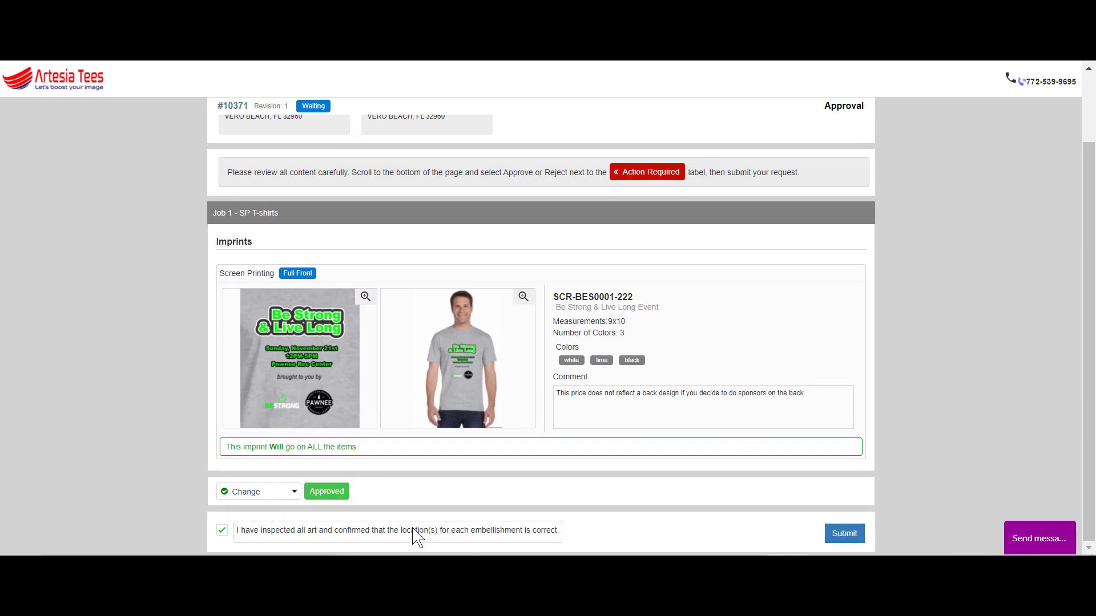
left_click(843, 536)
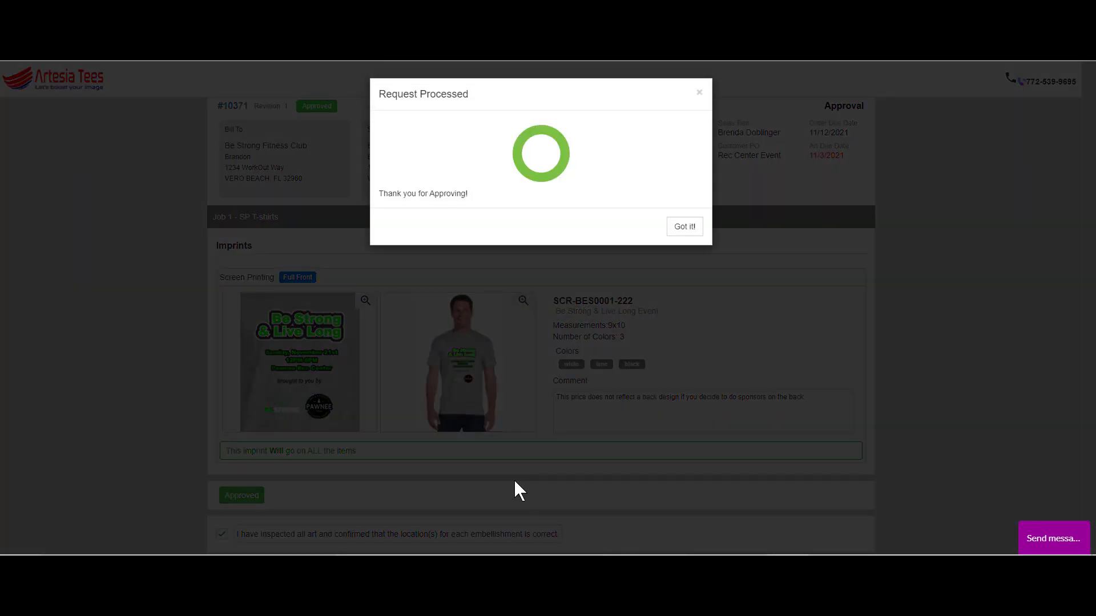
left_click(686, 226)
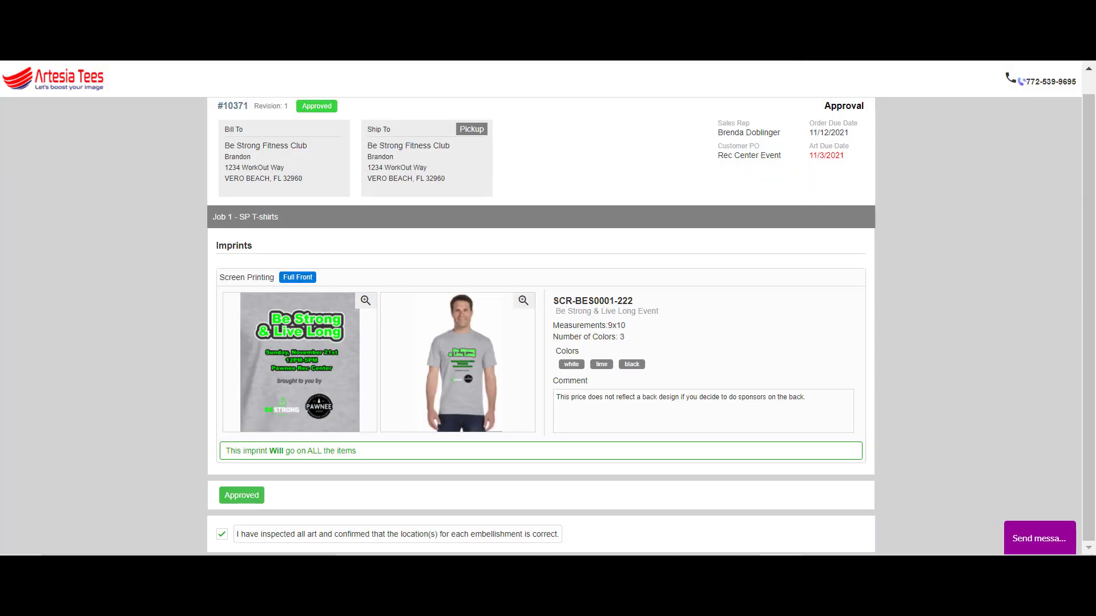
Back on the Job Board, change order 10371's stage from New to Pre-Press.
key("ctrl+w")
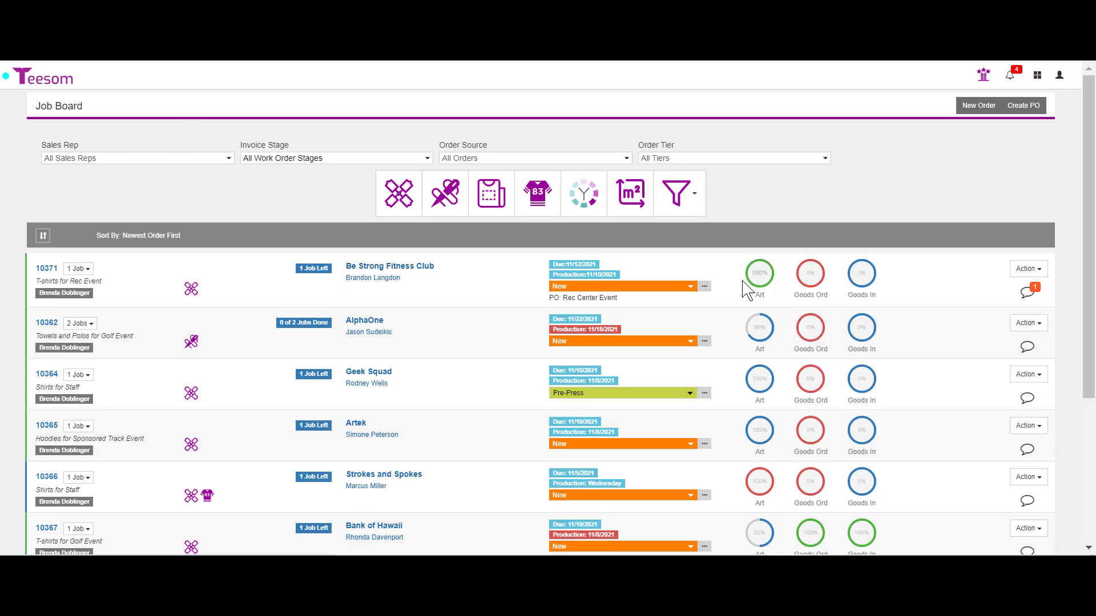
mouse_move(770, 289)
mouse_move(873, 285)
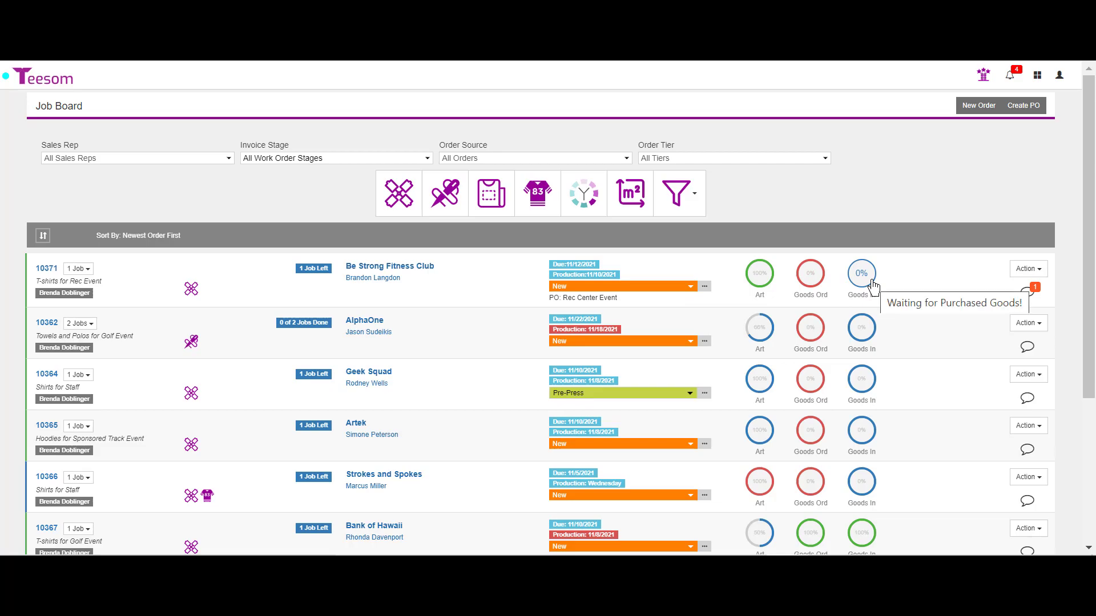
left_click(687, 286)
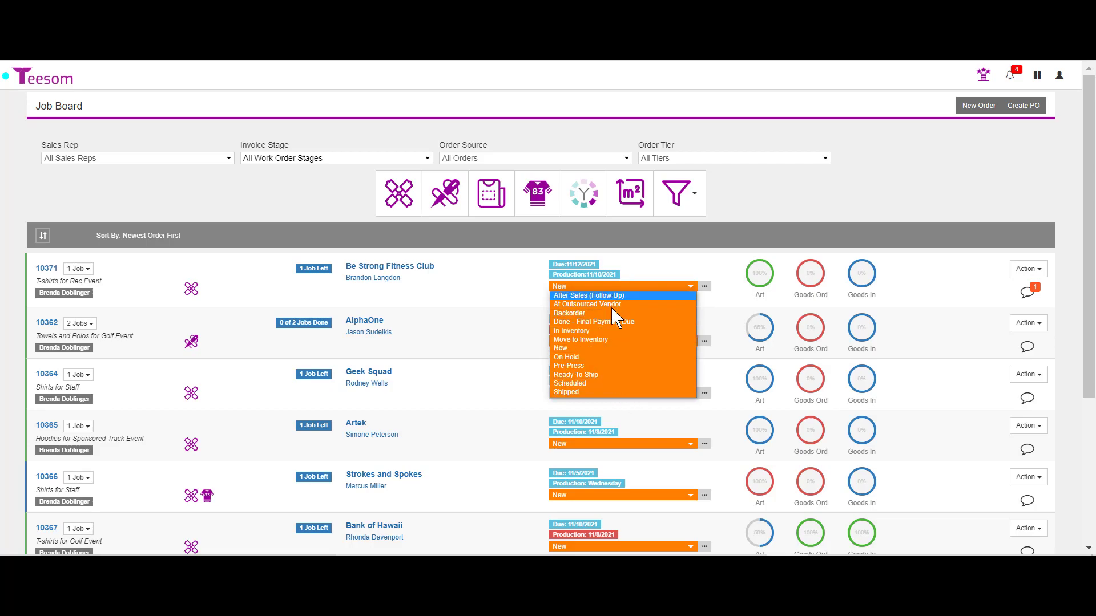
left_click(608, 366)
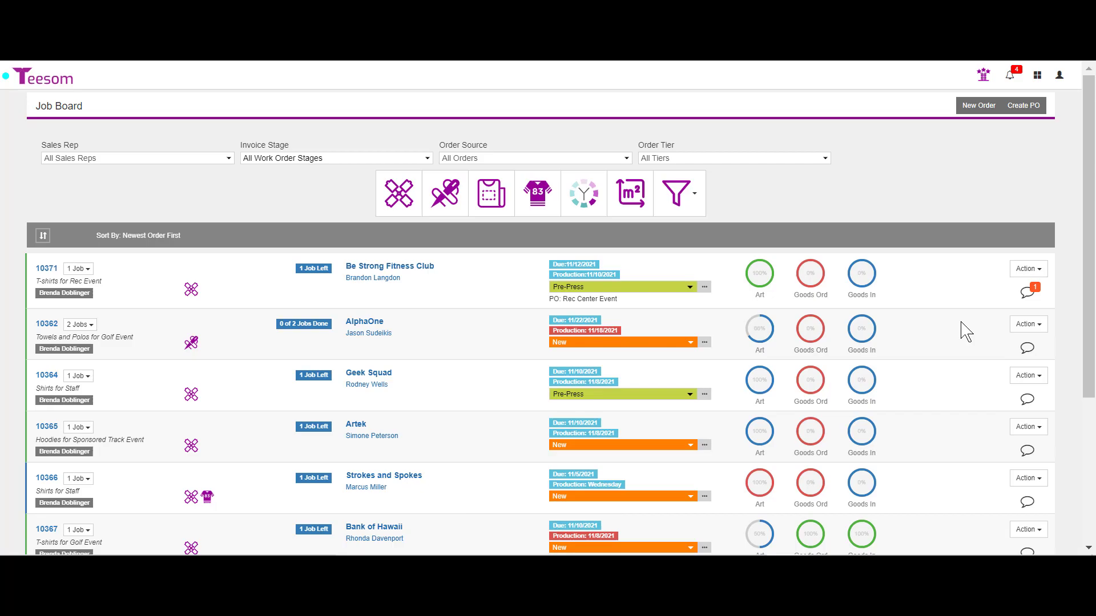
left_click(689, 287)
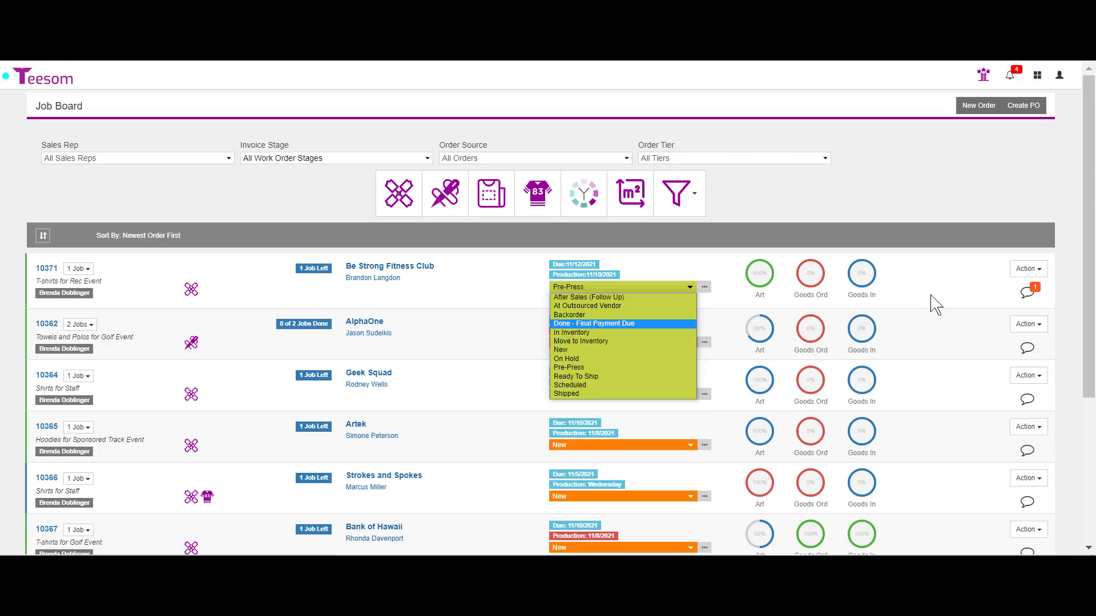
Close order 10371's stage list, leaving the order at Pre-Press.
left_click(608, 368)
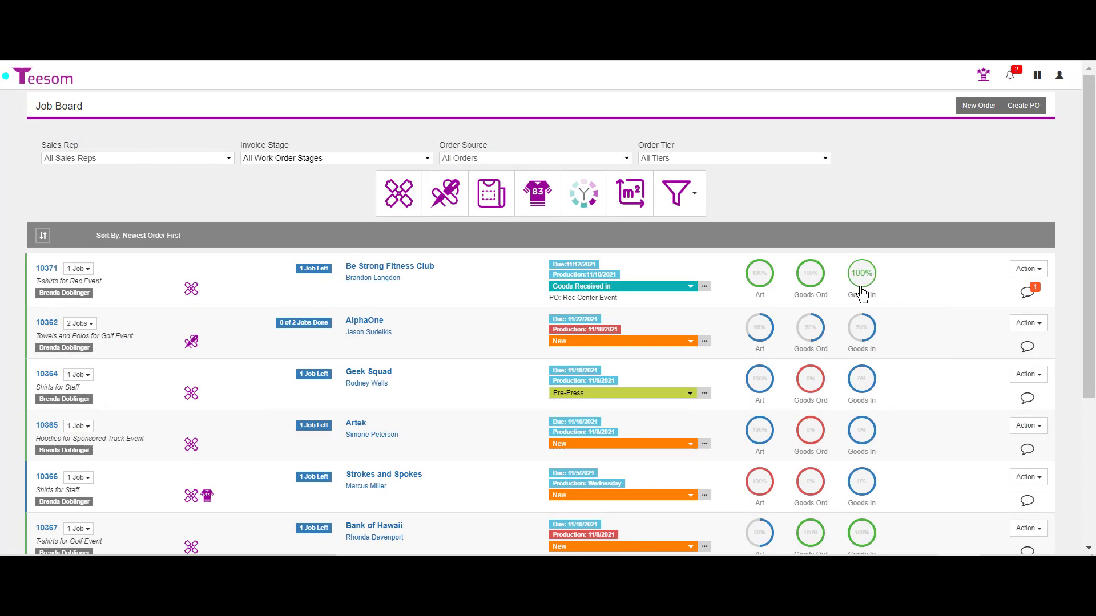
Set order 10371's stage to In Production.
left_click(657, 287)
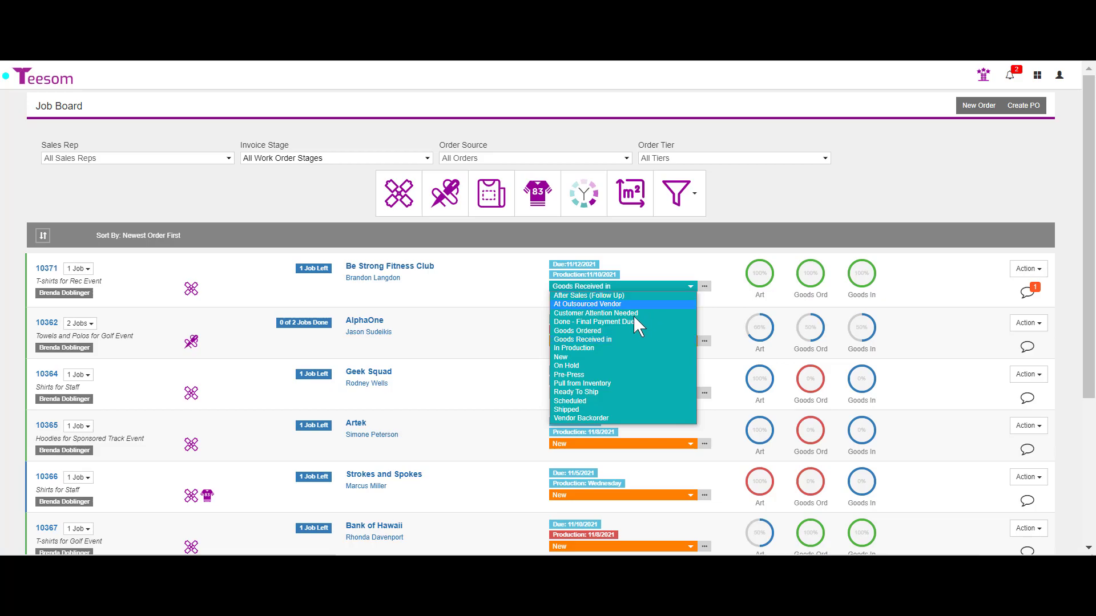
left_click(605, 349)
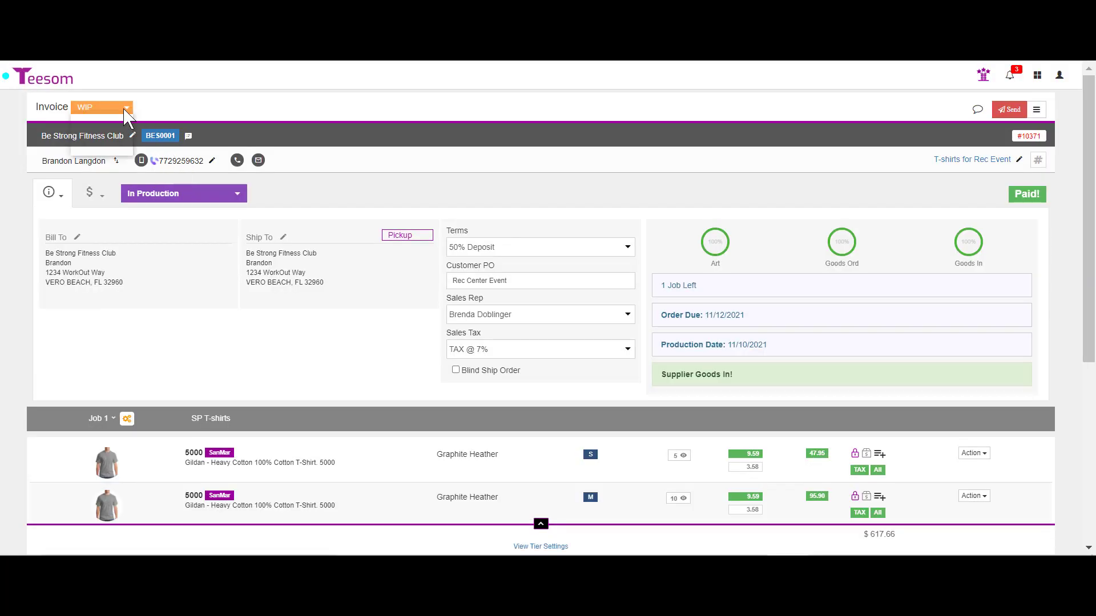
Mark the Be Strong Fitness Club invoice Completed and send the previewed order-complete email.
left_click(125, 110)
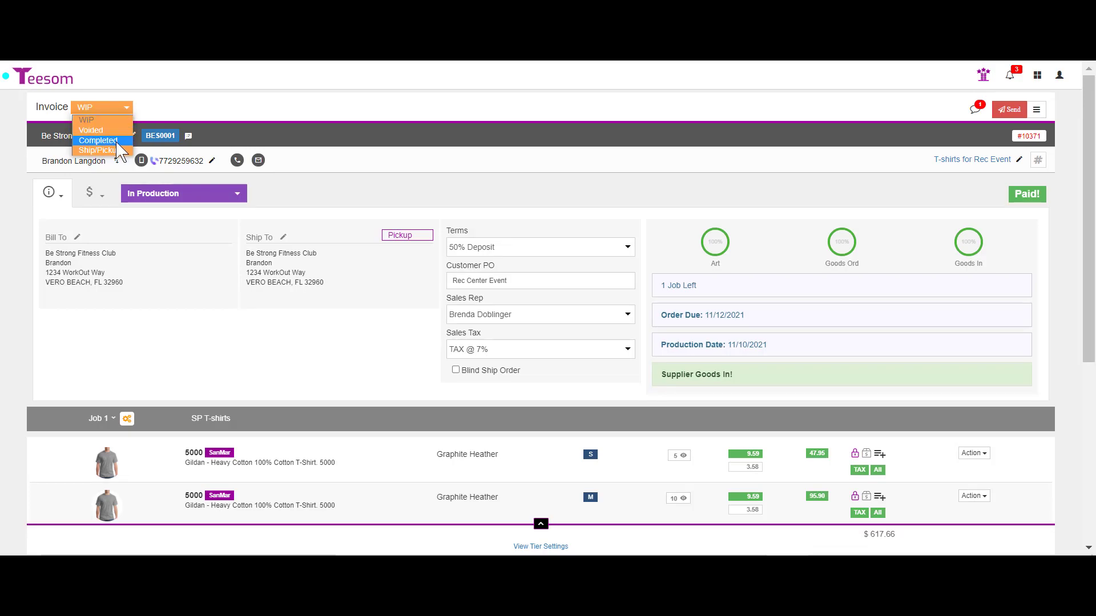
left_click(98, 140)
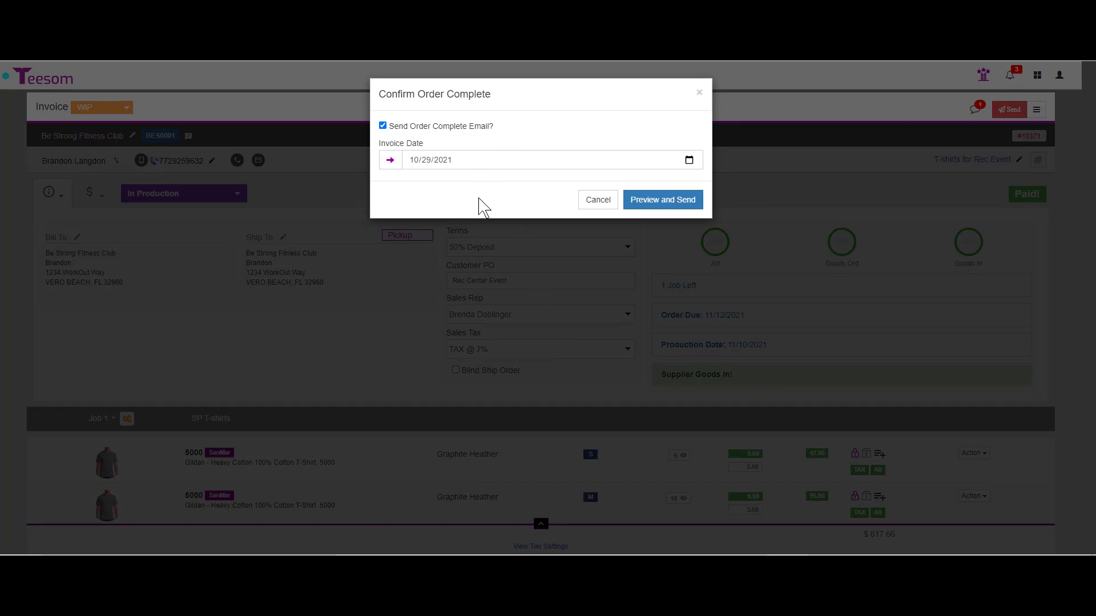
left_click(679, 200)
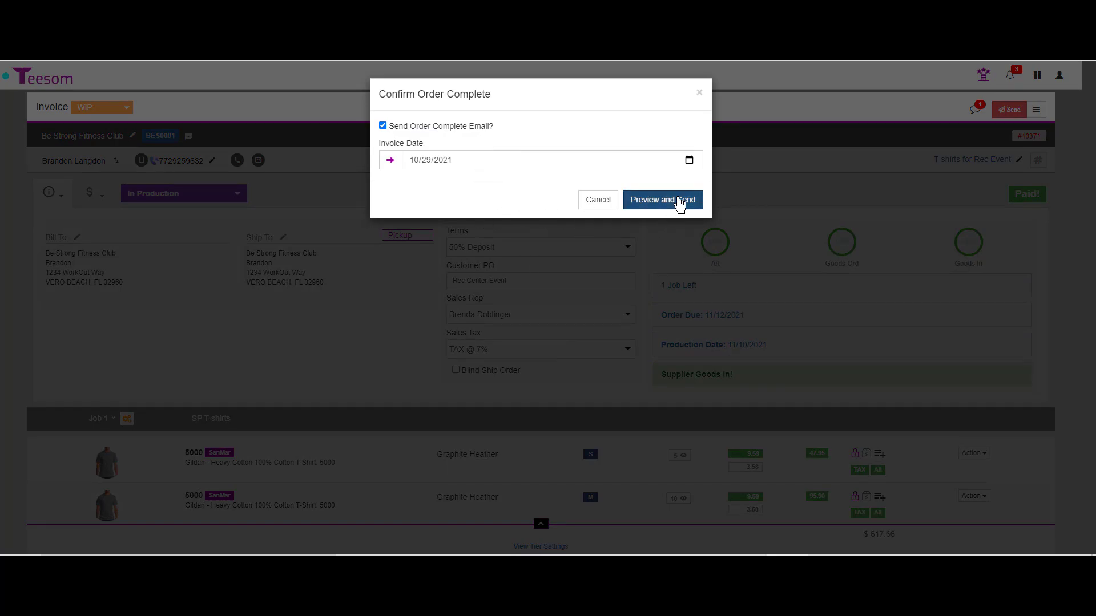
left_click(1065, 543)
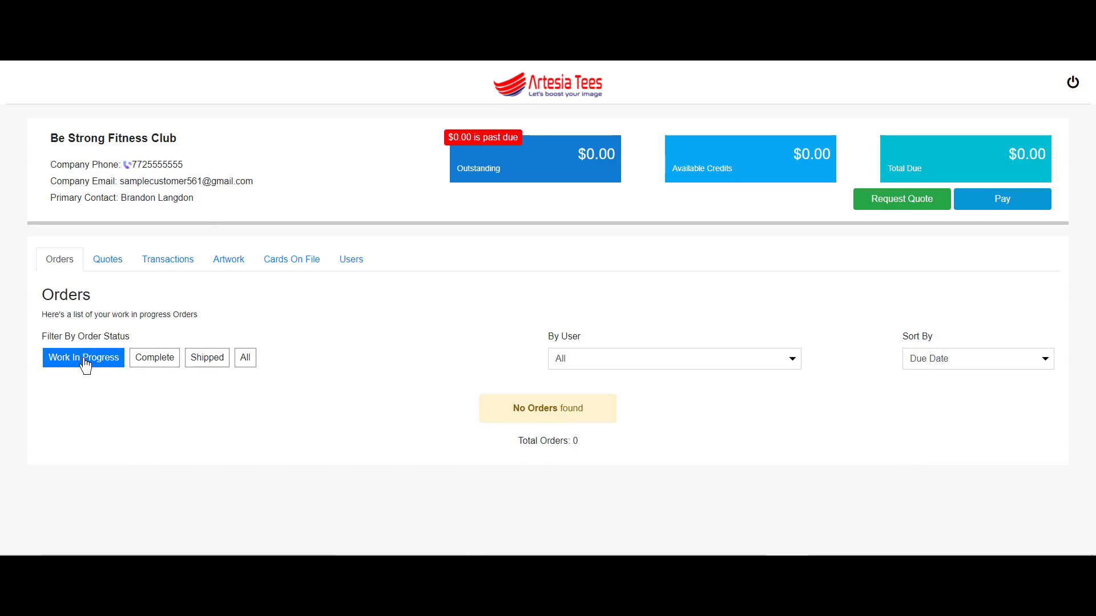
Filter the portal's orders by Complete status to show order #10371.
left_click(156, 360)
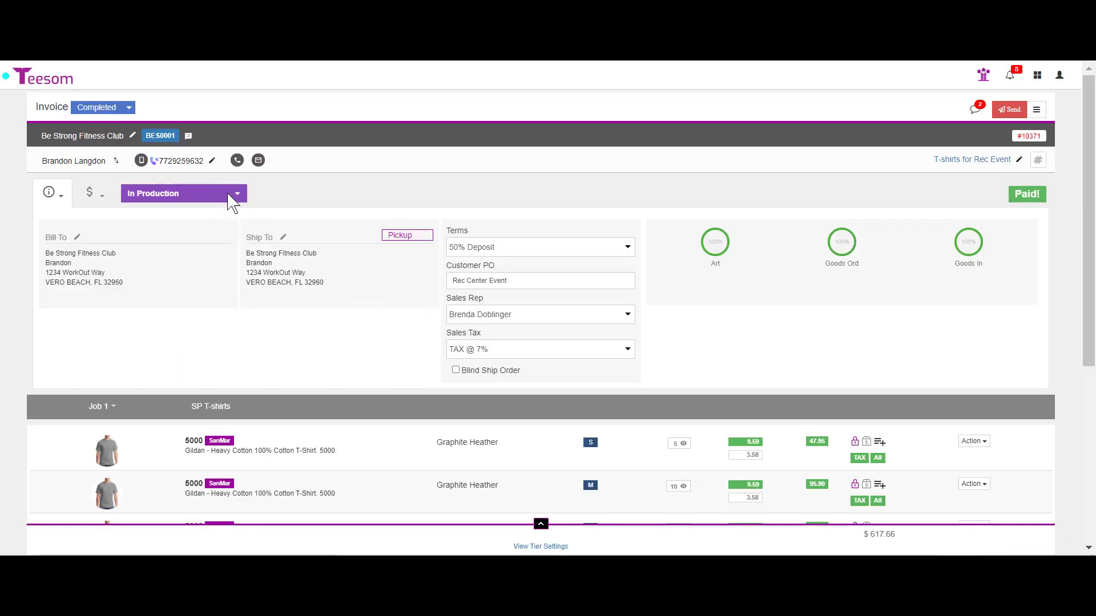
Change order #10371's production stage from In Production to Ready for Customer Pickup.
left_click(237, 196)
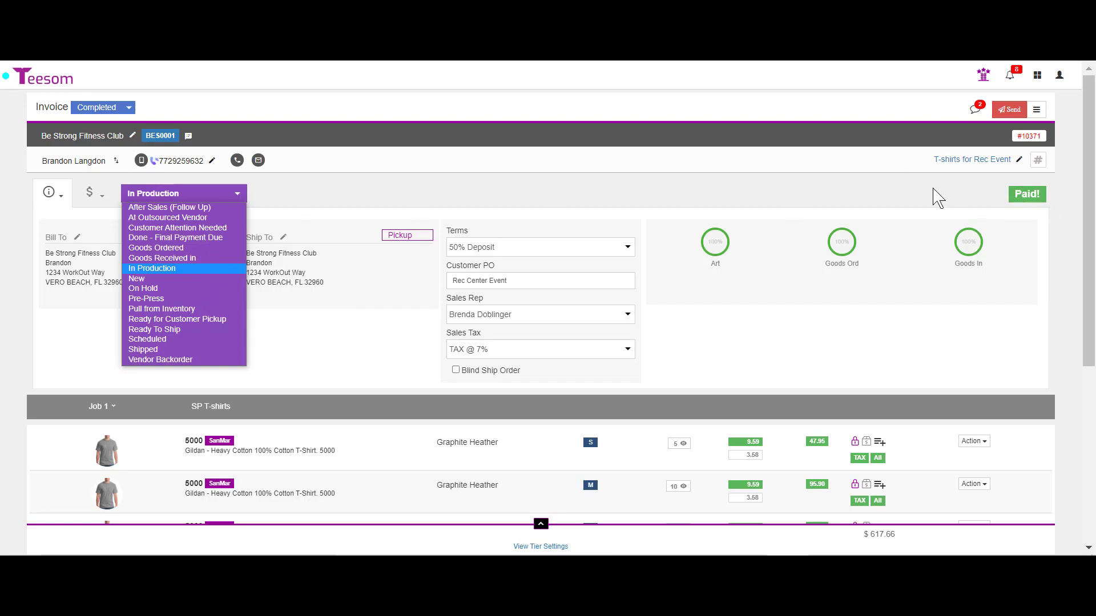
left_click(153, 319)
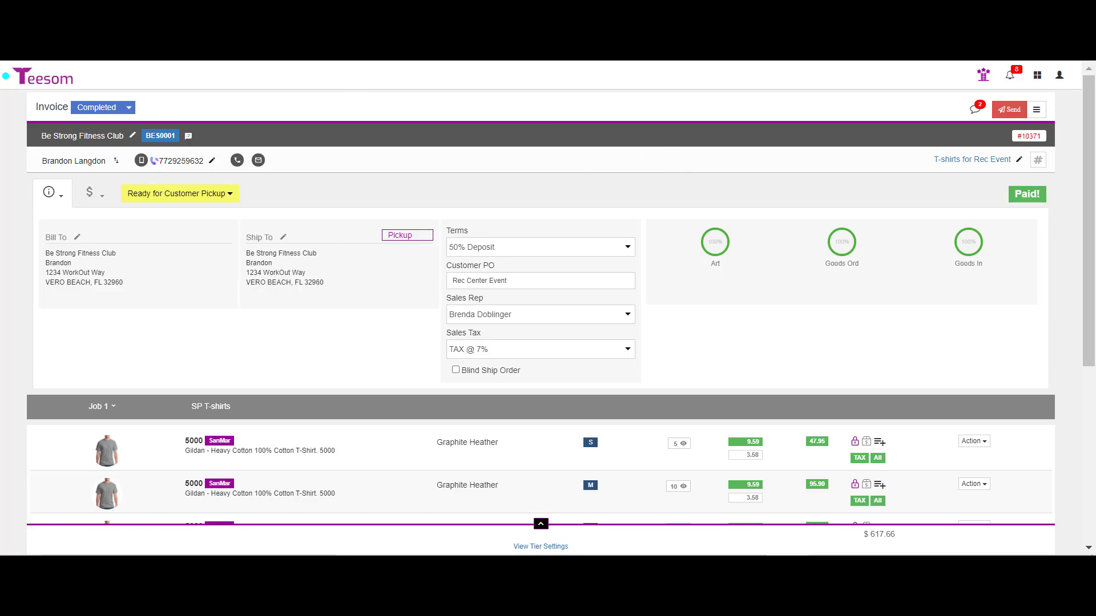
key("ctrl+Tab")
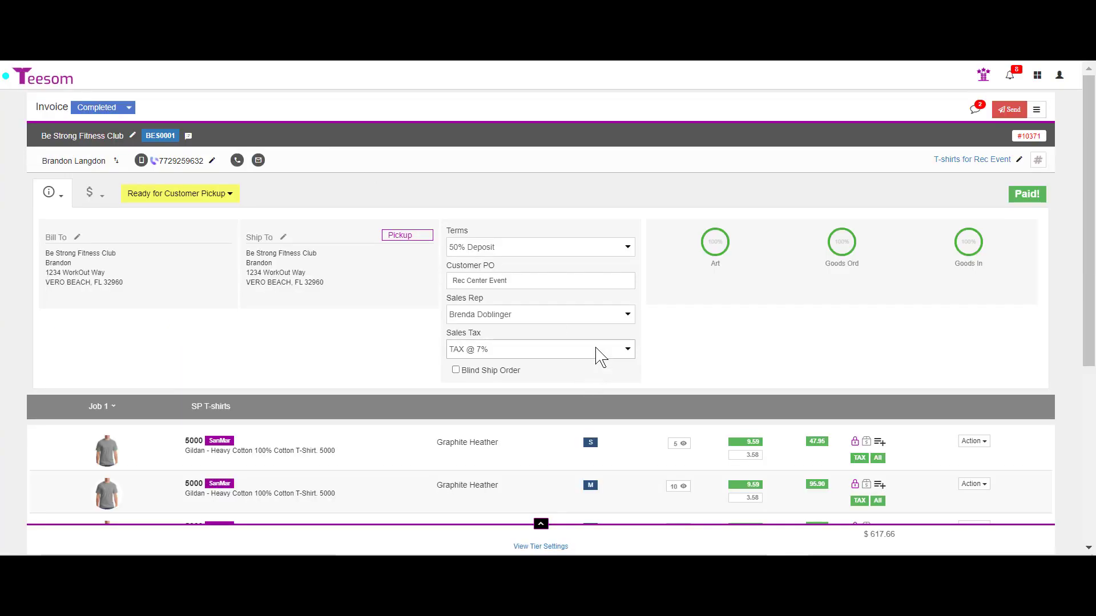
Open invoice 10371 from the Ship/Pickup tasks' Goods Ready To Be picked up list.
left_click(983, 74)
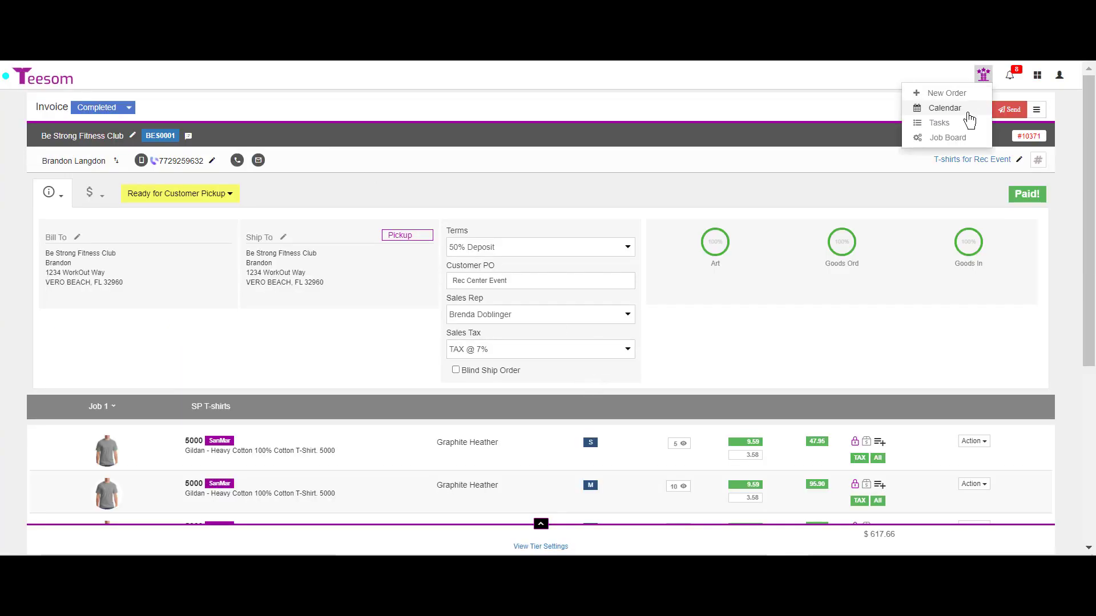
left_click(961, 124)
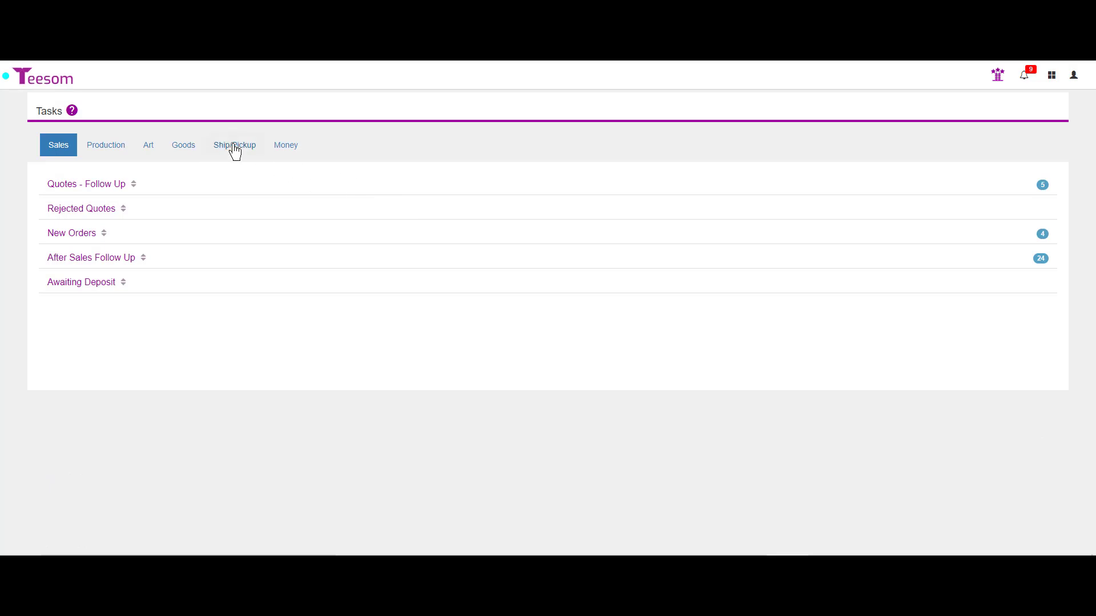
left_click(234, 146)
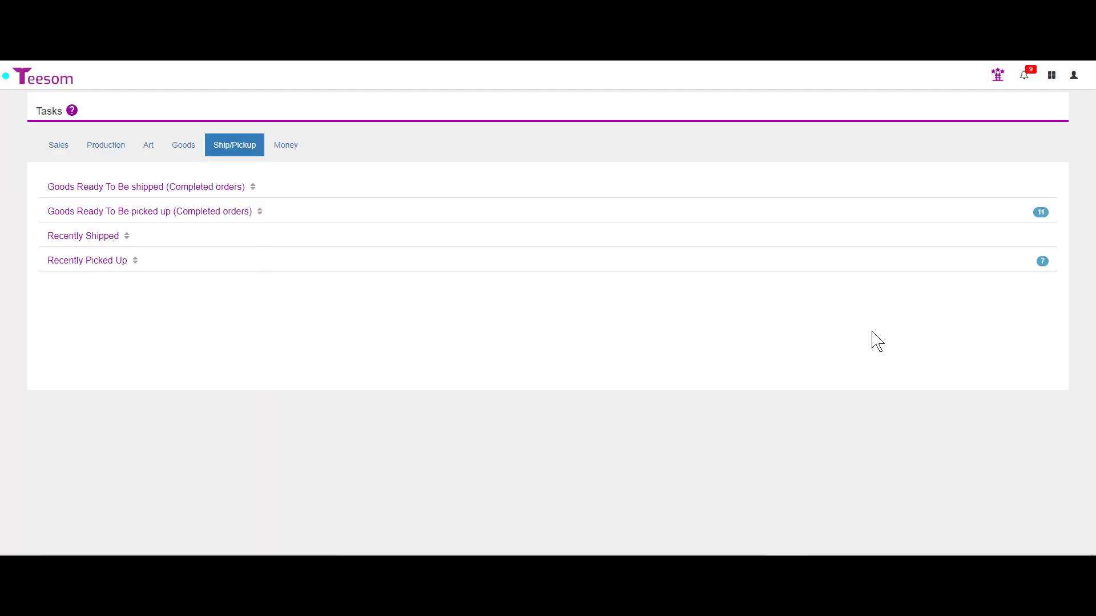
left_click(188, 213)
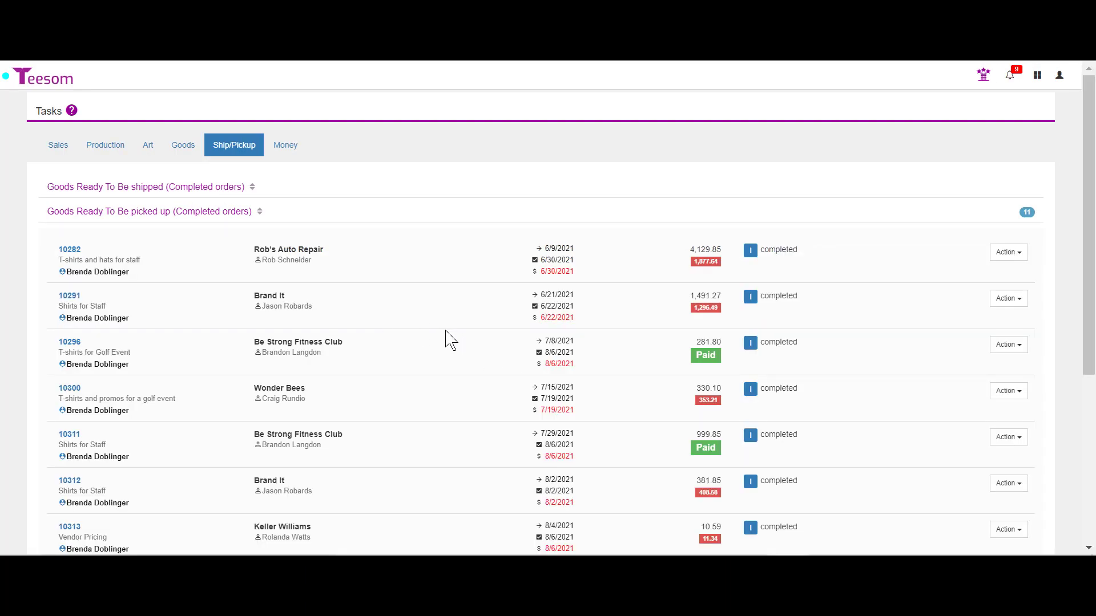
scroll(451, 341, "down", 5)
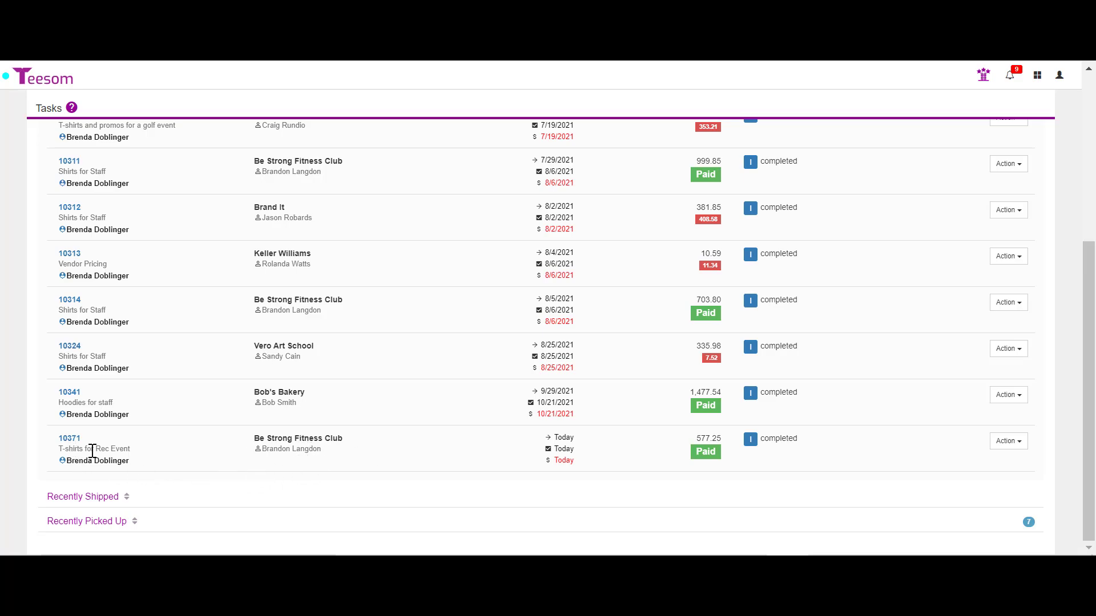
left_click(69, 439)
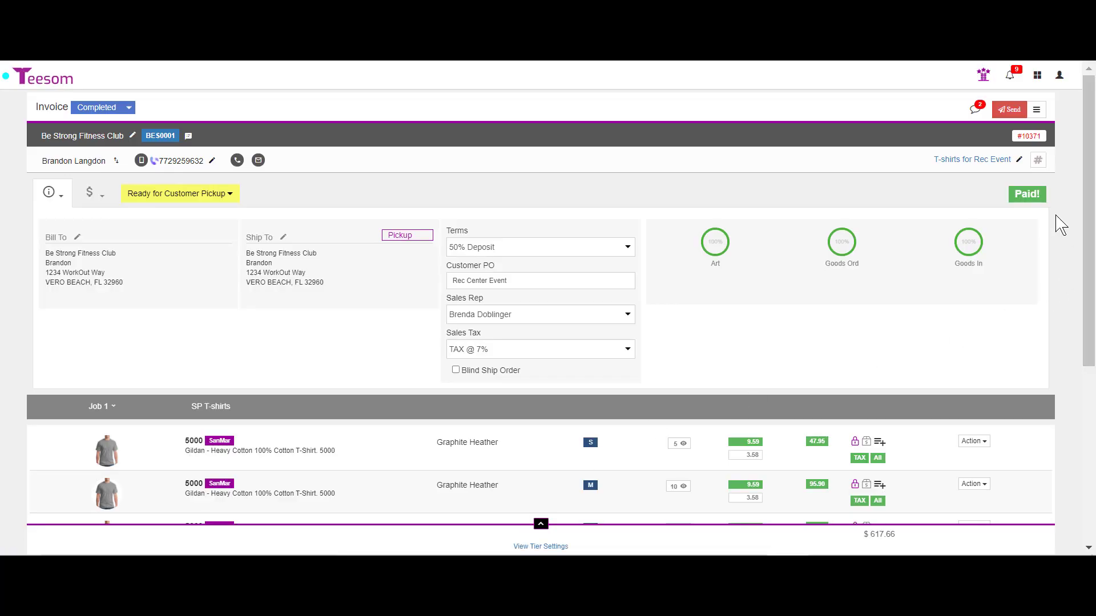
left_click(1008, 114)
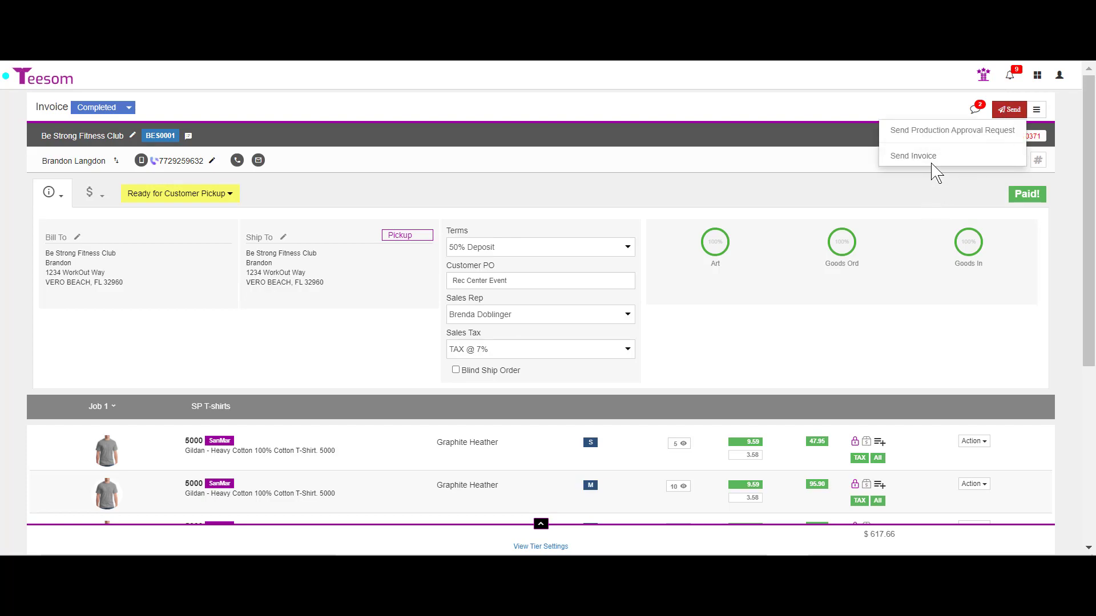
left_click(791, 176)
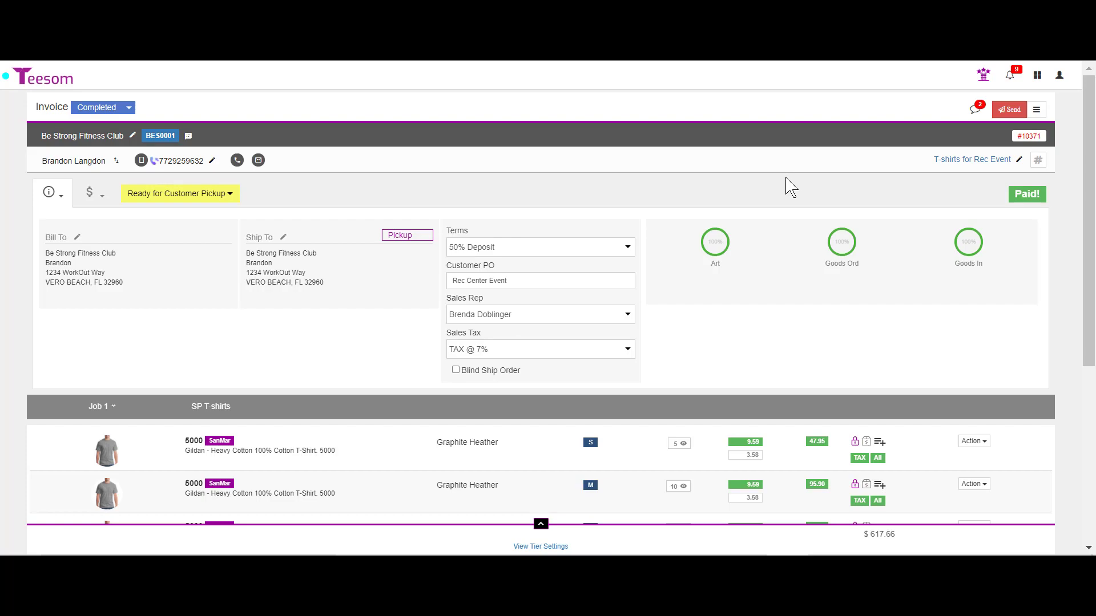
left_click(1038, 115)
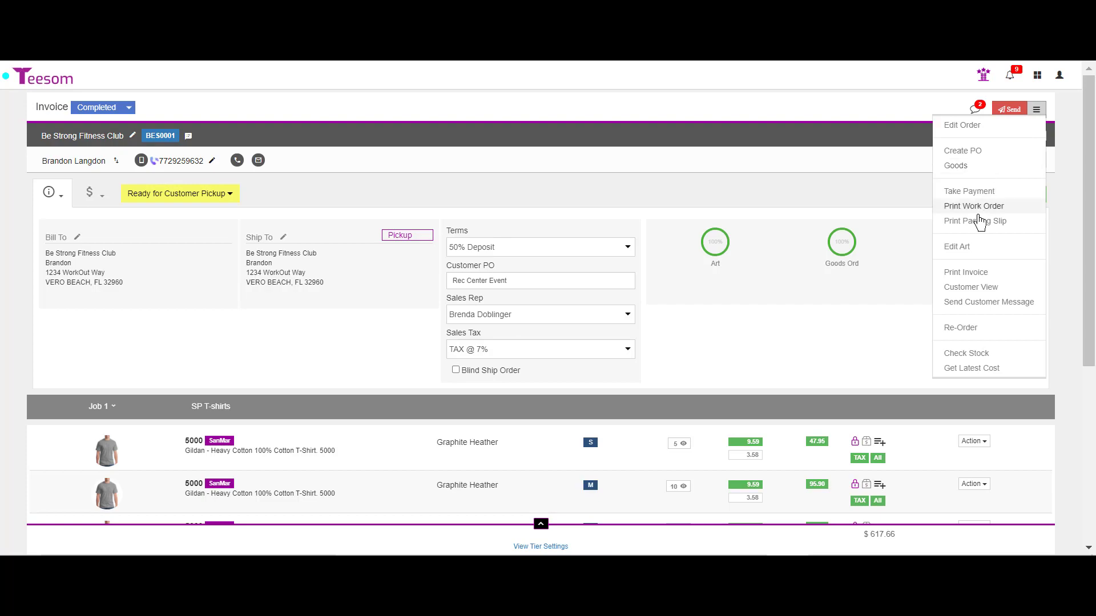
left_click(1063, 185)
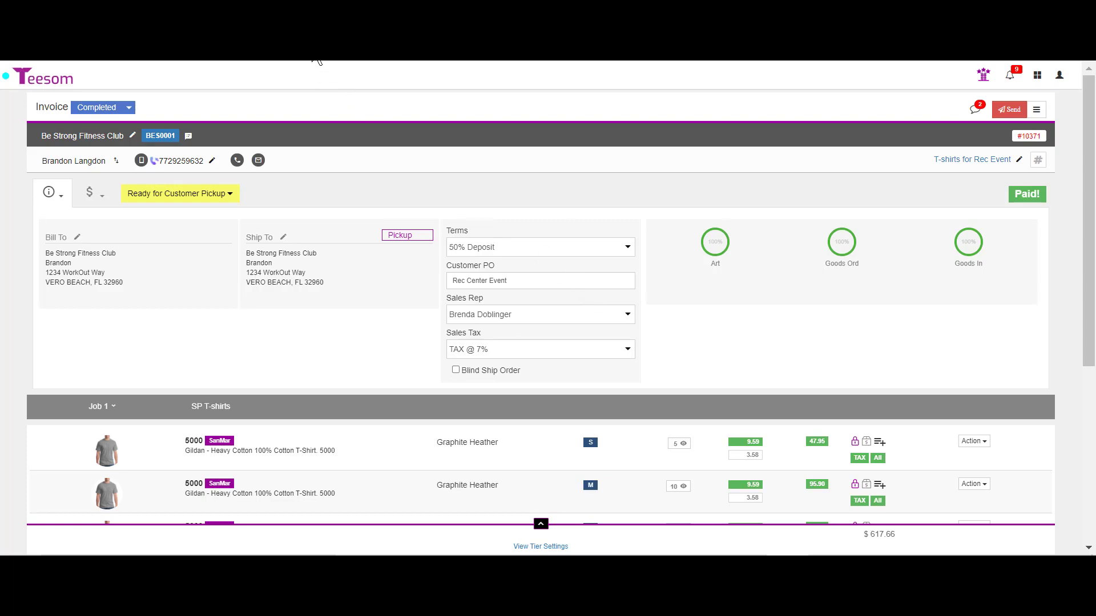
Save the invoice as Ship/Pickup with Pickup tracking and Send Email unchecked.
left_click(113, 108)
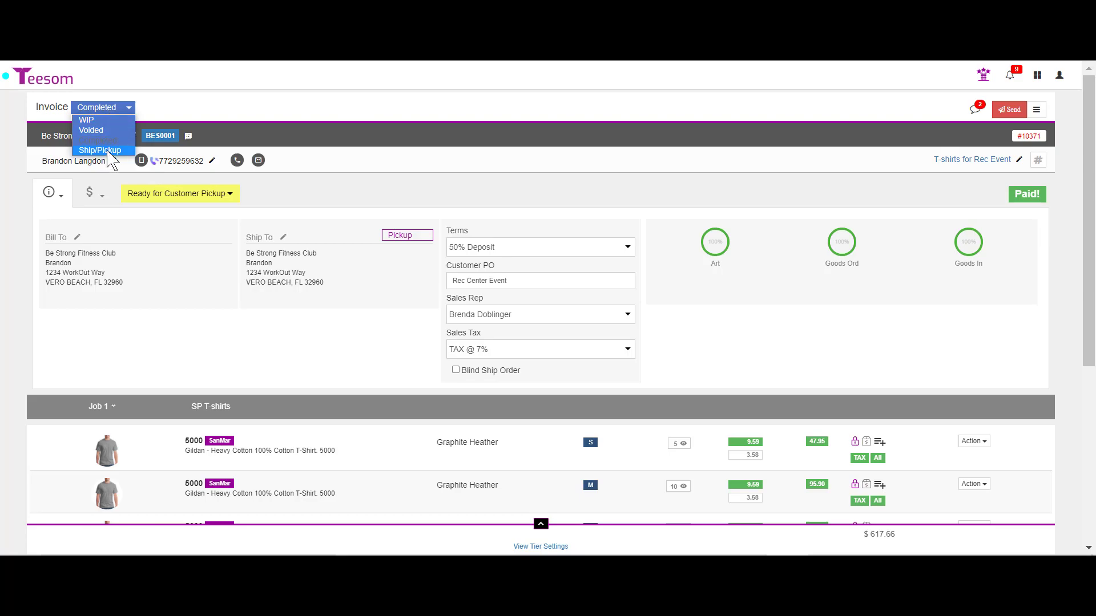
left_click(108, 150)
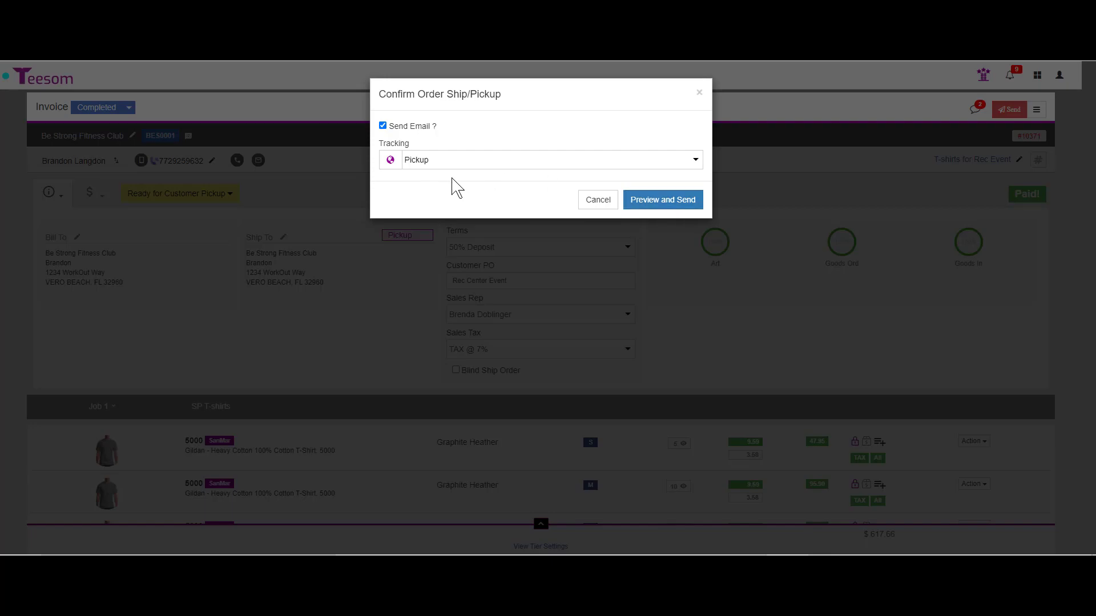
left_click(383, 126)
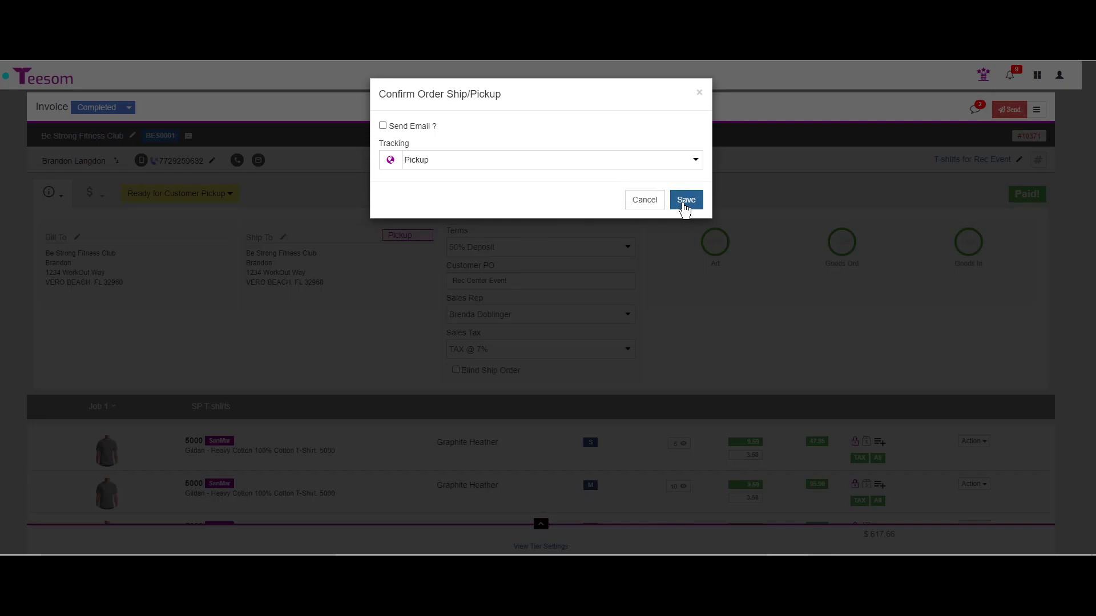
left_click(685, 201)
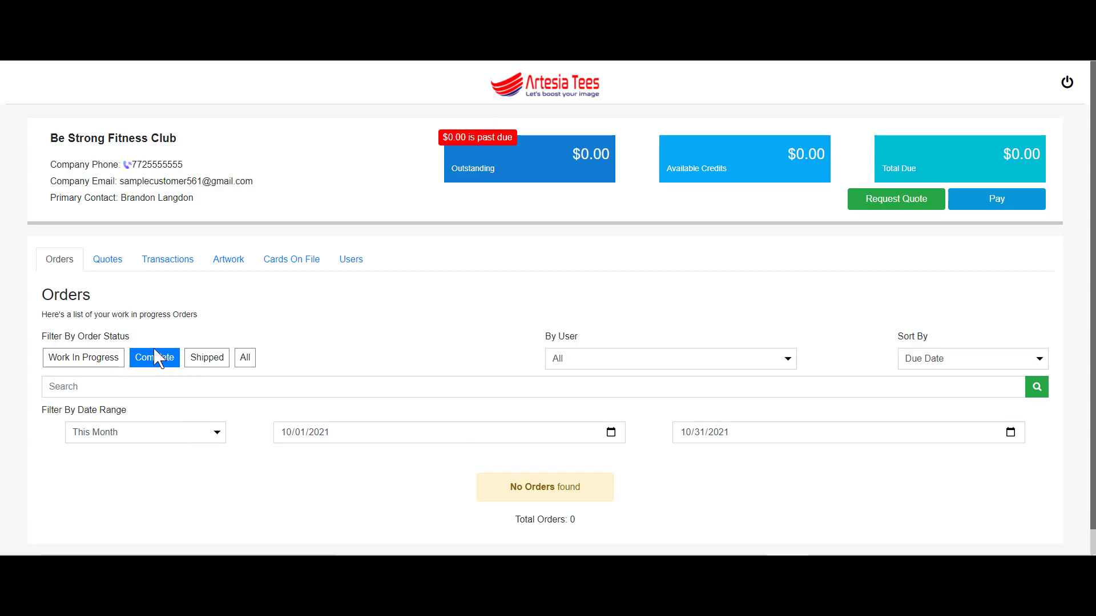
Filter the portal's orders by Shipped status to find order #10371.
left_click(198, 360)
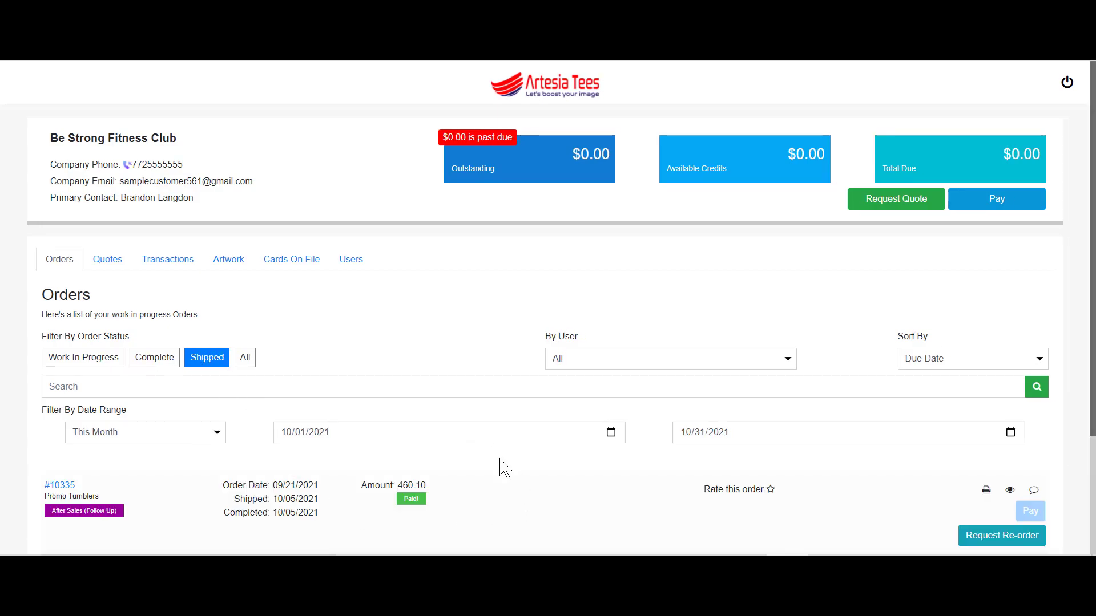
scroll(505, 468, "down", 2)
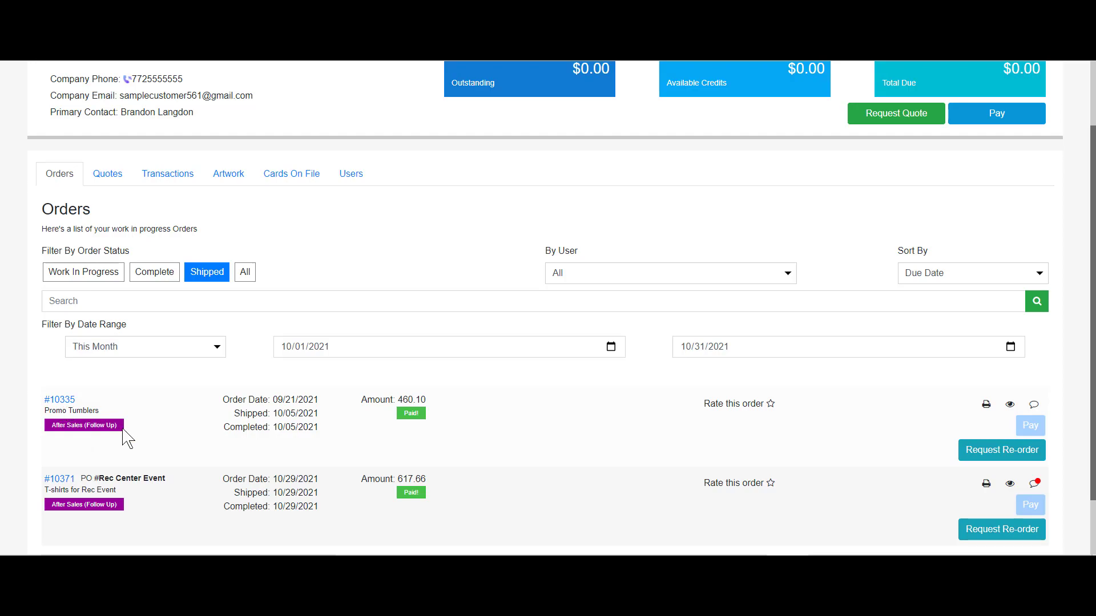
scroll(185, 492, "down", 1)
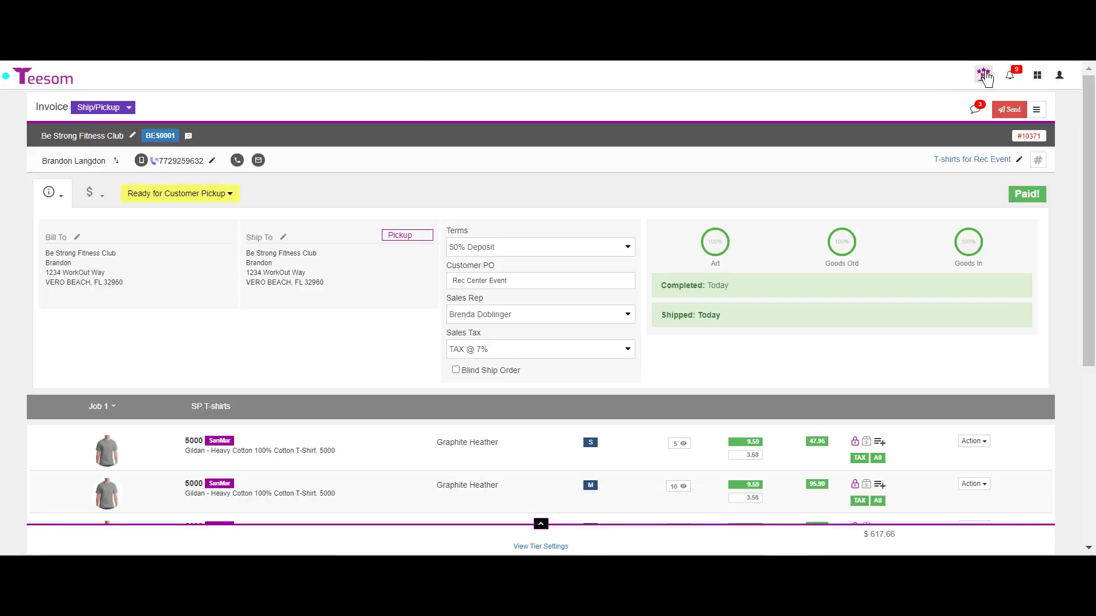
Check order 10371 in Teesom's Sales tasks list.
left_click(982, 75)
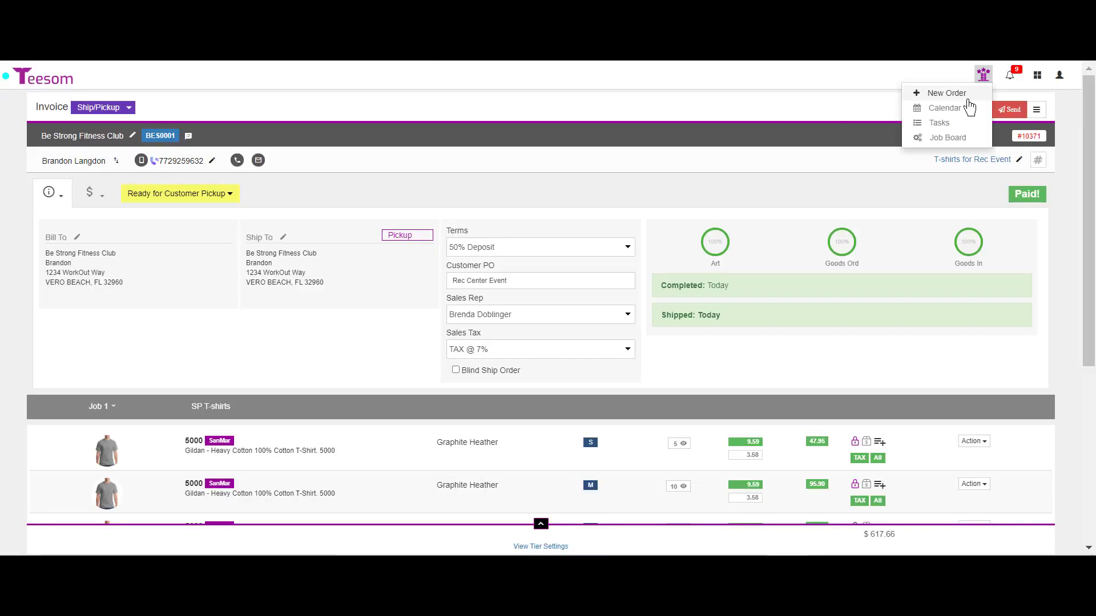
left_click(957, 131)
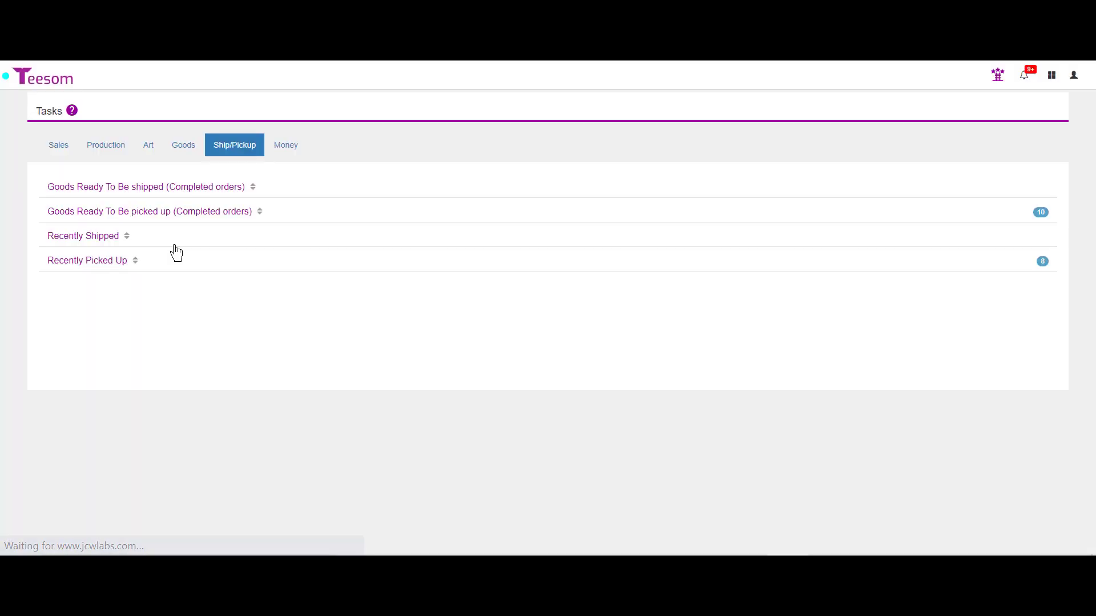
left_click(62, 146)
scroll(412, 423, "down", 17)
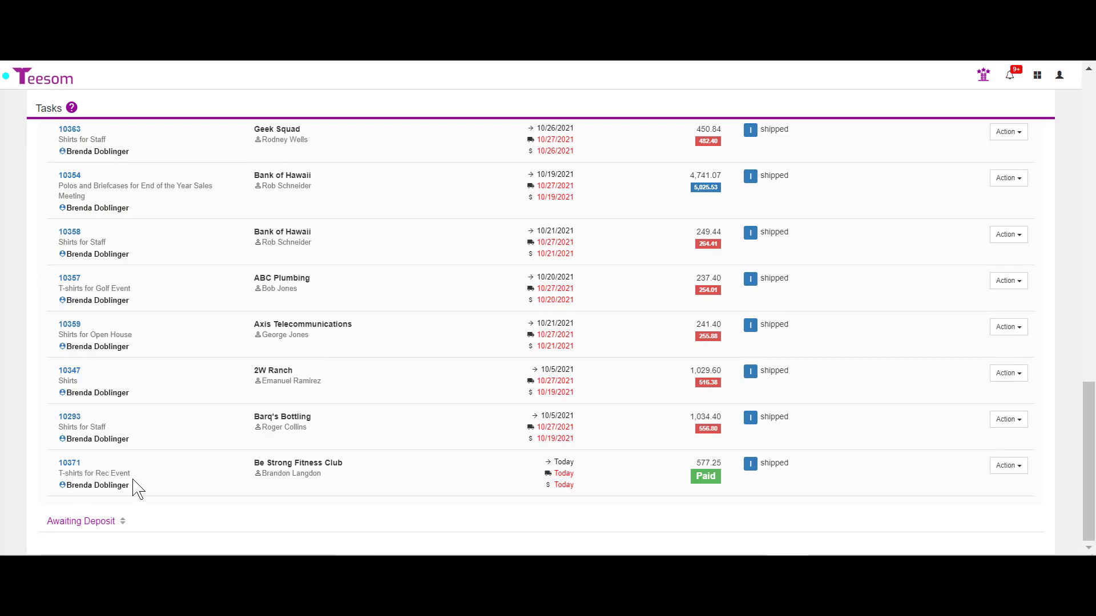